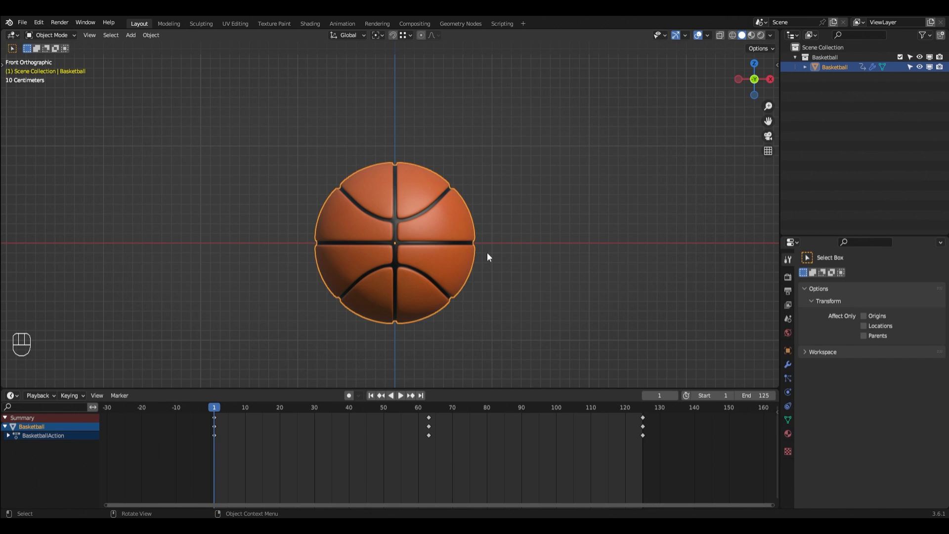
Step: Reselect the basketball, enlarge the timeline area, and fit its entire keyframe range in the timeline
{"action": "left_click", "coordinate": [487, 252]}
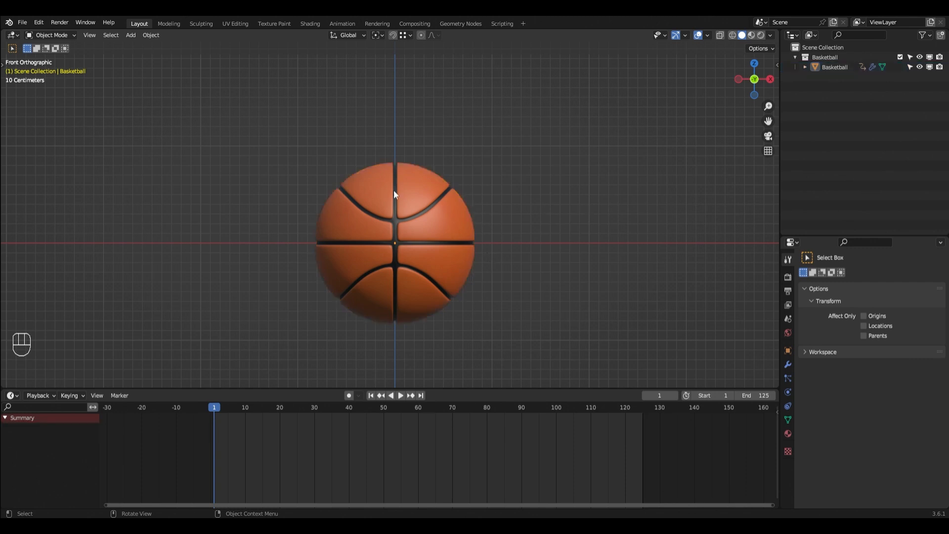
{"action": "left_click", "coordinate": [470, 255]}
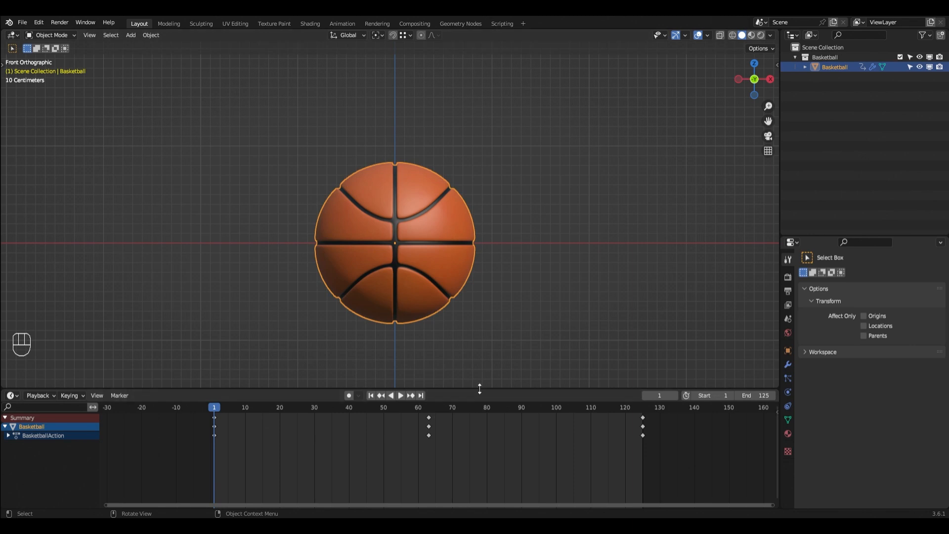
{"action": "mouse_move", "coordinate": [480, 388]}
{"action": "left_mouse_down"}
{"action": "mouse_move", "coordinate": [481, 364]}
{"action": "mouse_move", "coordinate": [479, 384]}
{"action": "left_mouse_up"}
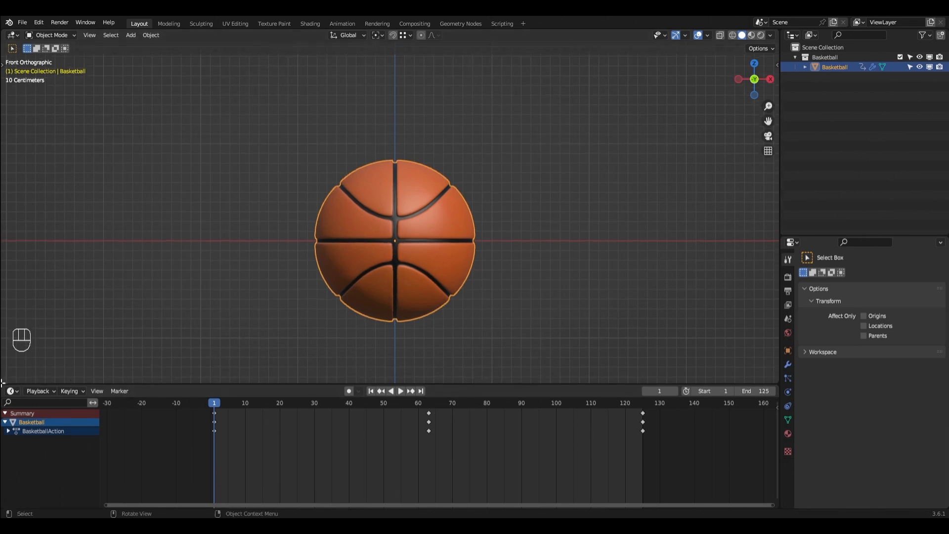
{"action": "mouse_move", "coordinate": [2, 384]}
{"action": "left_mouse_down"}
{"action": "mouse_move", "coordinate": [43, 486]}
{"action": "mouse_move", "coordinate": [5, 410]}
{"action": "mouse_move", "coordinate": [7, 367]}
{"action": "left_mouse_up"}
{"action": "left_click", "coordinate": [12, 372]}
{"action": "left_click", "coordinate": [158, 411]}
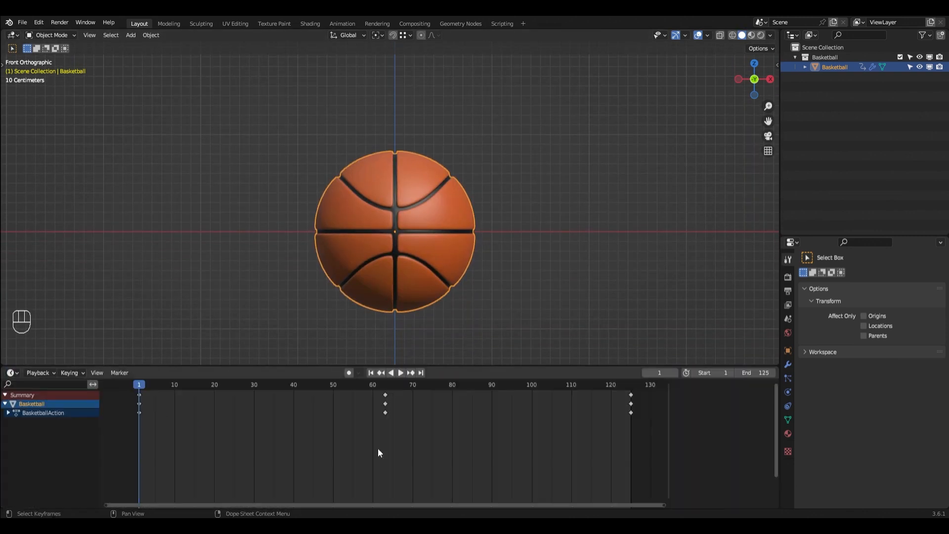
{"action": "key", "text": "Home"}
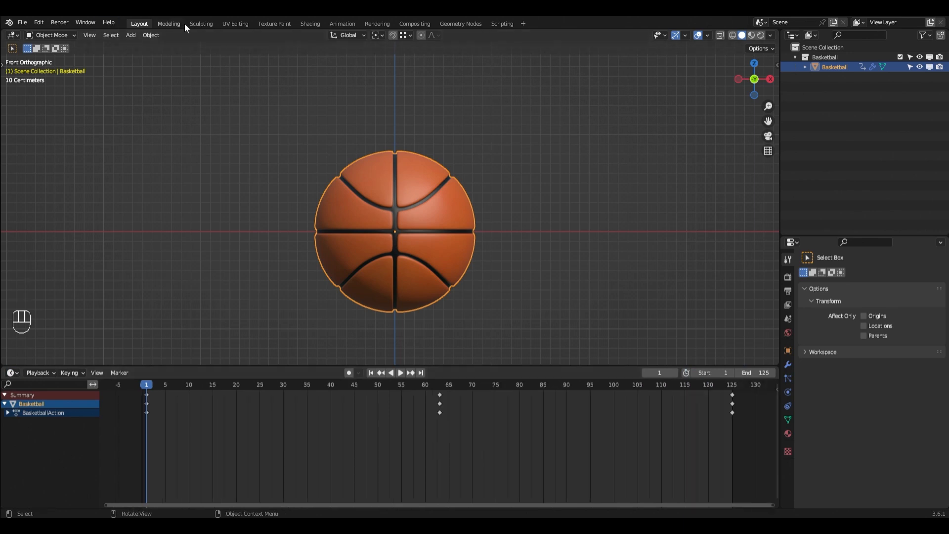
Step: View the Animation workspace, return to the Layout workspace, and slightly reduce the timeline's height
{"action": "left_click", "coordinate": [348, 23]}
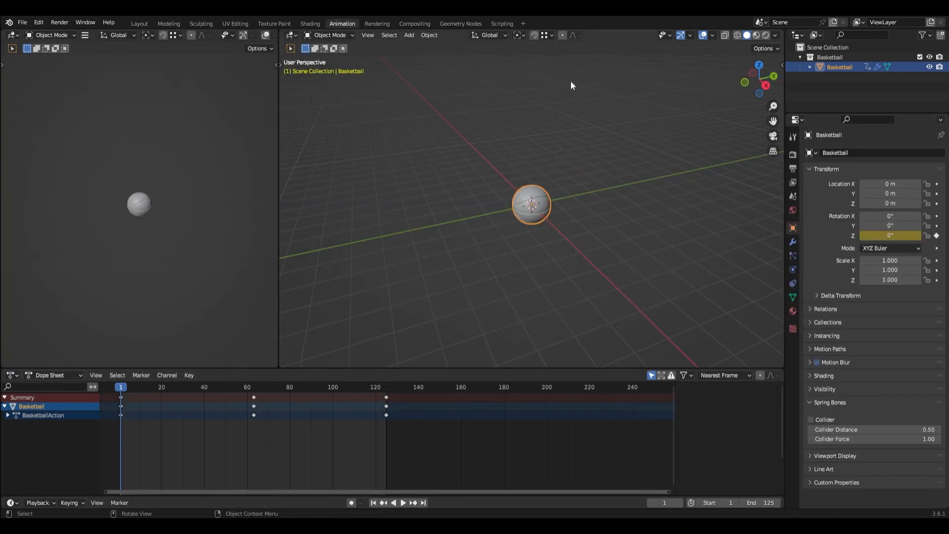
{"action": "left_click", "coordinate": [146, 25]}
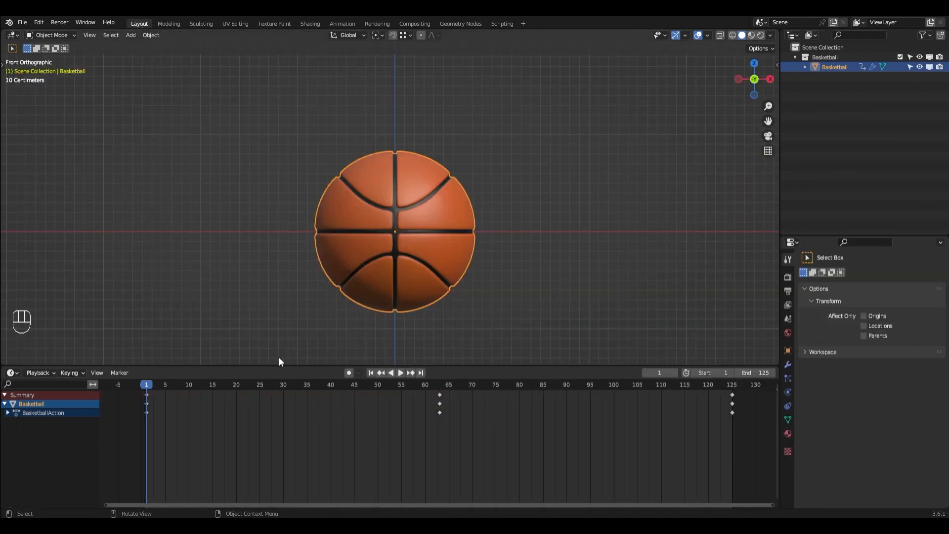
{"action": "left_click_drag", "start_coordinate": [283, 364], "coordinate": [283, 369]}
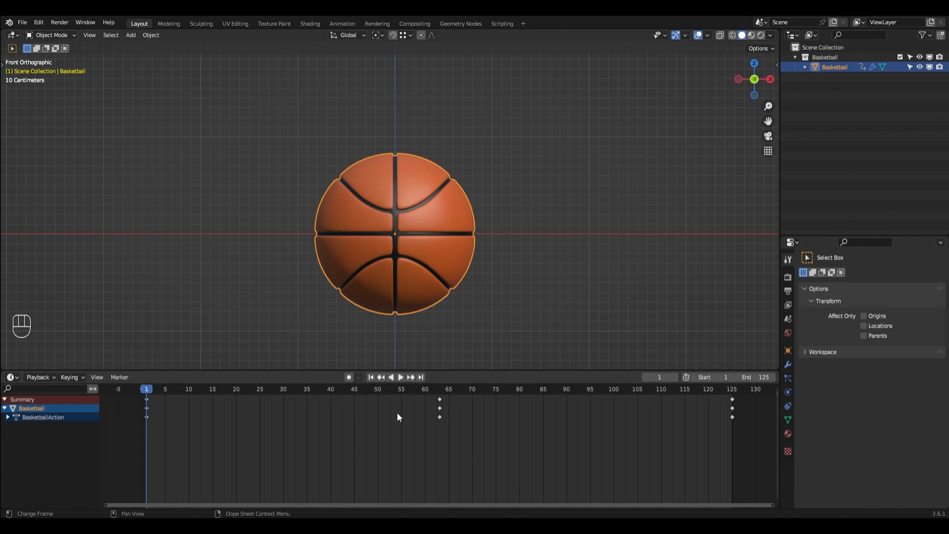
Step: Toggle the timeline display from frames to seconds and back to frames
{"action": "key", "text": "ctrl"}
{"action": "key", "text": "ctrl+t"}
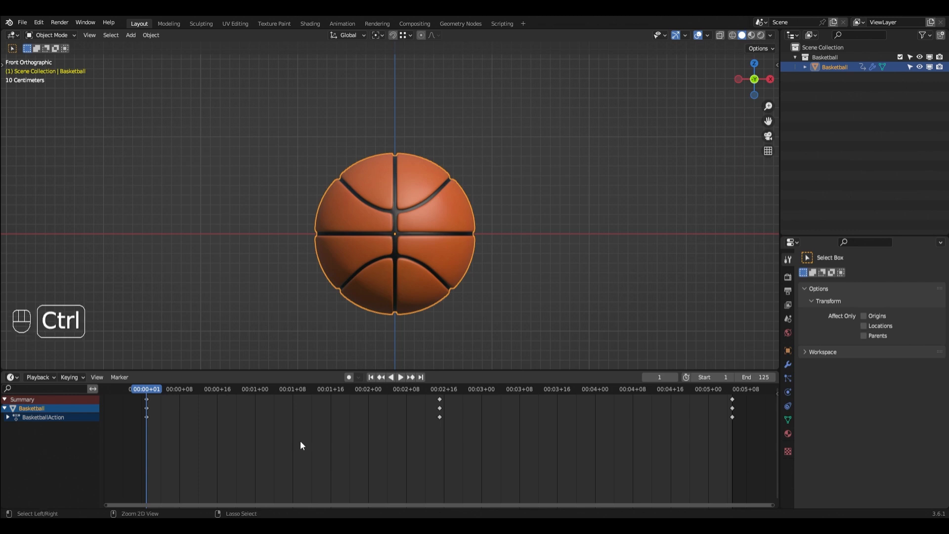
{"action": "key", "text": "ctrl+t"}
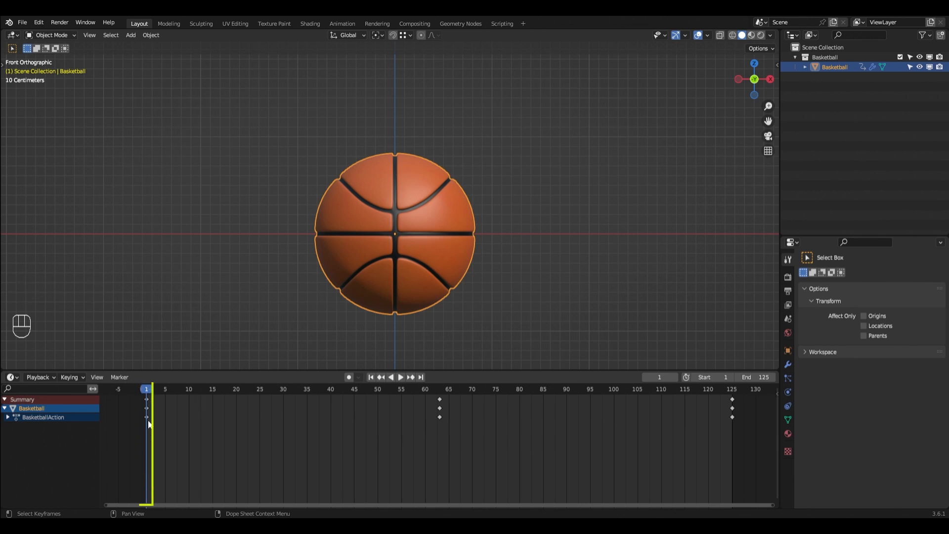
Step: Scrub the playhead to frame 4 and examine the timeline around the basketball's middle keyframe at frame 63
{"action": "key", "text": "space"}
{"action": "mouse_move", "coordinate": [147, 390]}
{"action": "left_mouse_down"}
{"action": "mouse_move", "coordinate": [303, 392]}
{"action": "mouse_move", "coordinate": [160, 400]}
{"action": "left_mouse_up"}
{"action": "key", "text": "space"}
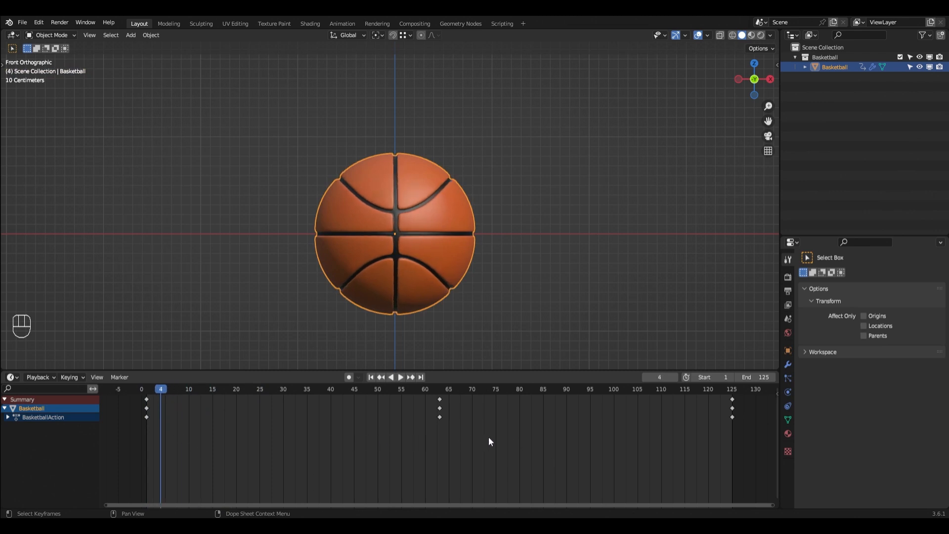
{"action": "scroll", "coordinate": [476, 437], "scroll_direction": "up", "scroll_amount": 10}
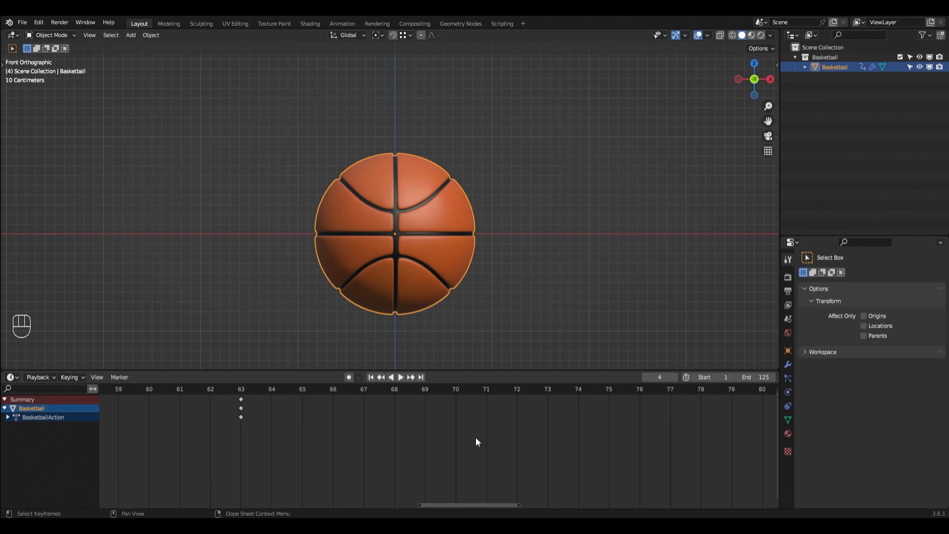
{"action": "scroll", "coordinate": [476, 439], "scroll_direction": "up", "scroll_amount": 3}
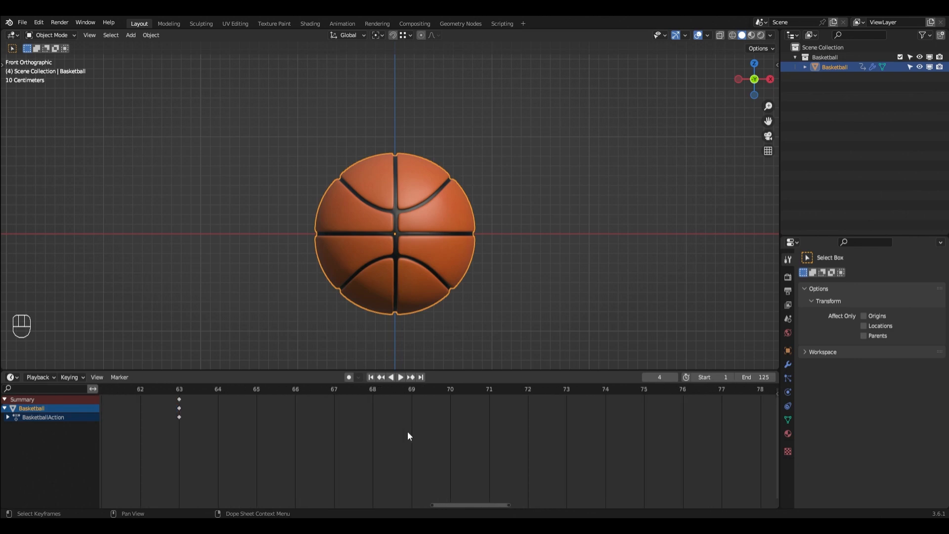
{"action": "mouse_move", "coordinate": [408, 432]}
{"action": "middle_mouse_down"}
{"action": "mouse_move", "coordinate": [731, 418]}
{"action": "mouse_move", "coordinate": [253, 431]}
{"action": "mouse_move", "coordinate": [360, 414]}
{"action": "mouse_move", "coordinate": [394, 440]}
{"action": "mouse_move", "coordinate": [578, 429]}
{"action": "mouse_move", "coordinate": [247, 449]}
{"action": "mouse_move", "coordinate": [406, 445]}
{"action": "middle_mouse_up"}
{"action": "scroll", "coordinate": [360, 413], "scroll_direction": "down", "scroll_amount": 6}
{"action": "scroll", "coordinate": [361, 414], "scroll_direction": "down", "scroll_amount": 12}
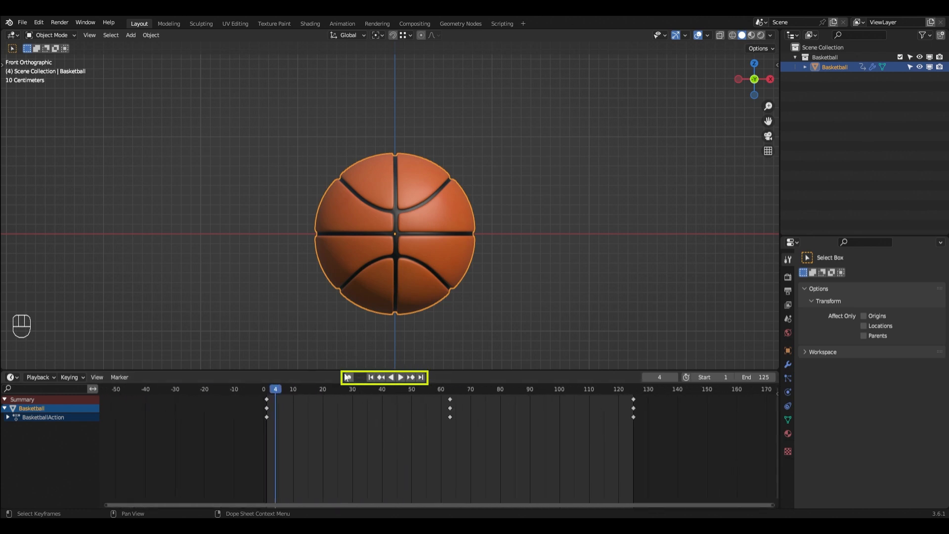
Step: Play and pause the basketball's spin animation twice forward and once in reverse
{"action": "left_click", "coordinate": [401, 378]}
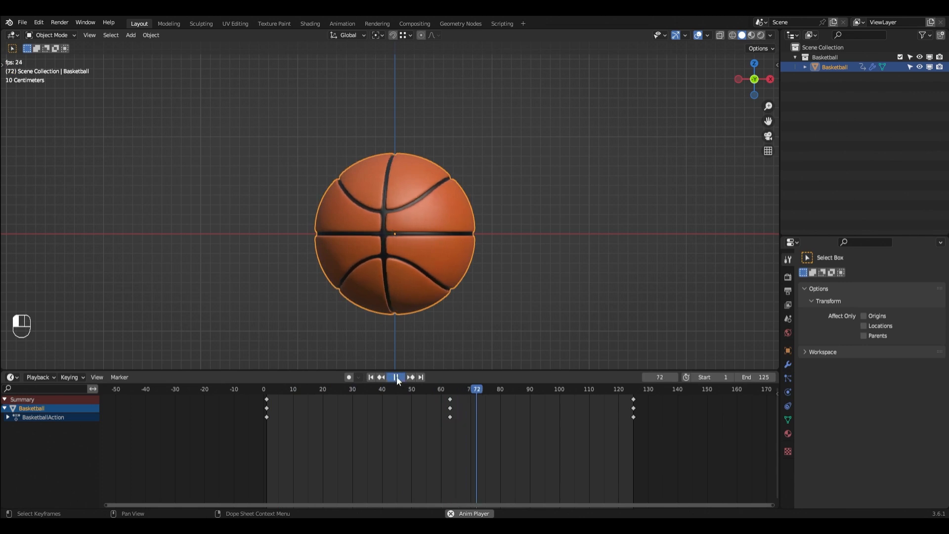
{"action": "left_click", "coordinate": [397, 378]}
{"action": "key", "text": "shift+space"}
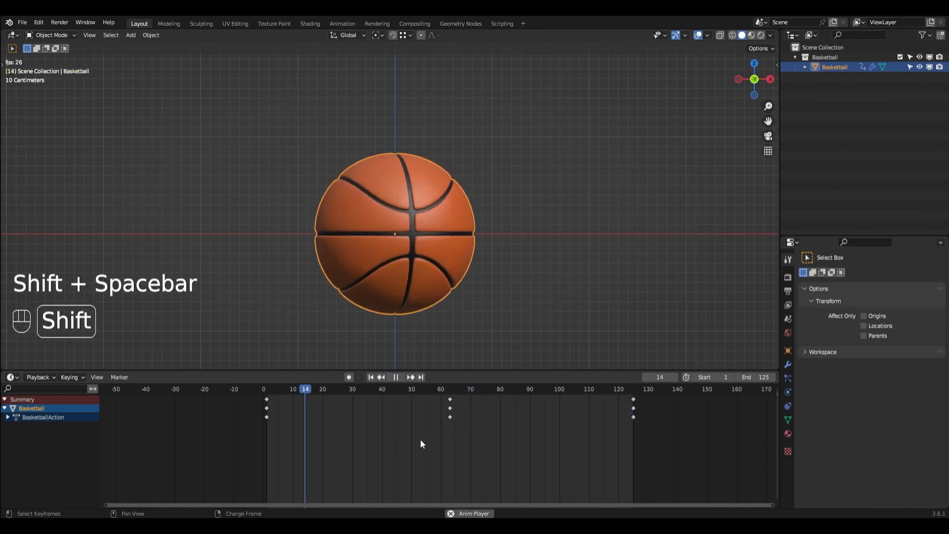
{"action": "key", "text": "shift+space"}
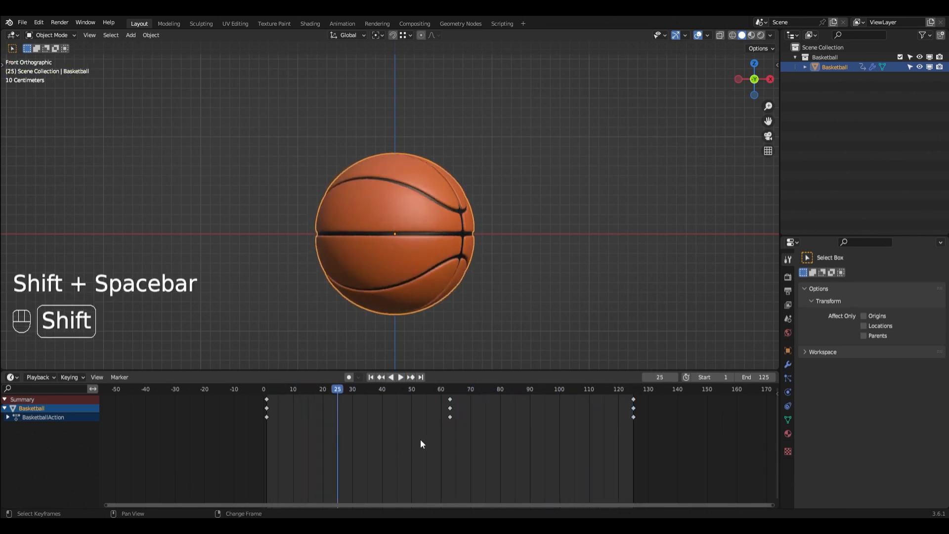
{"action": "left_click", "coordinate": [391, 378]}
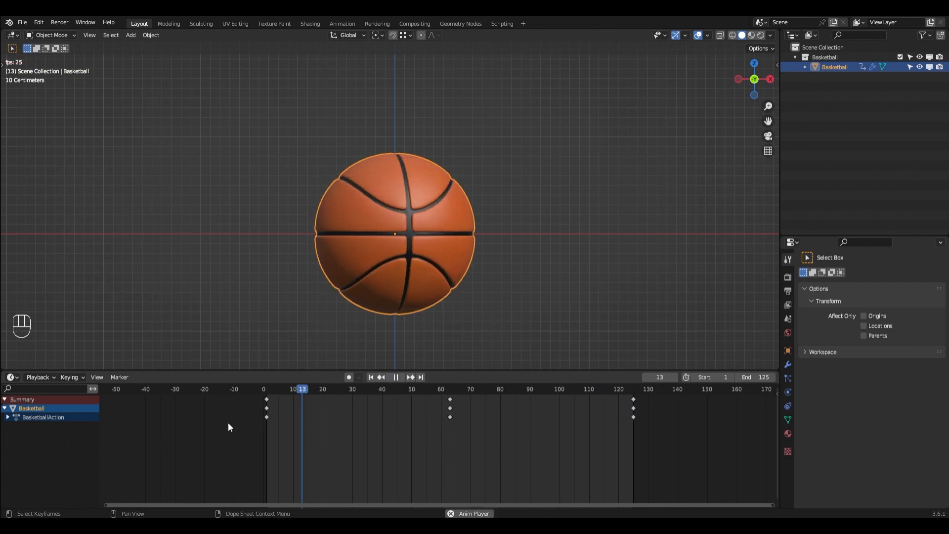
{"action": "left_click", "coordinate": [395, 378]}
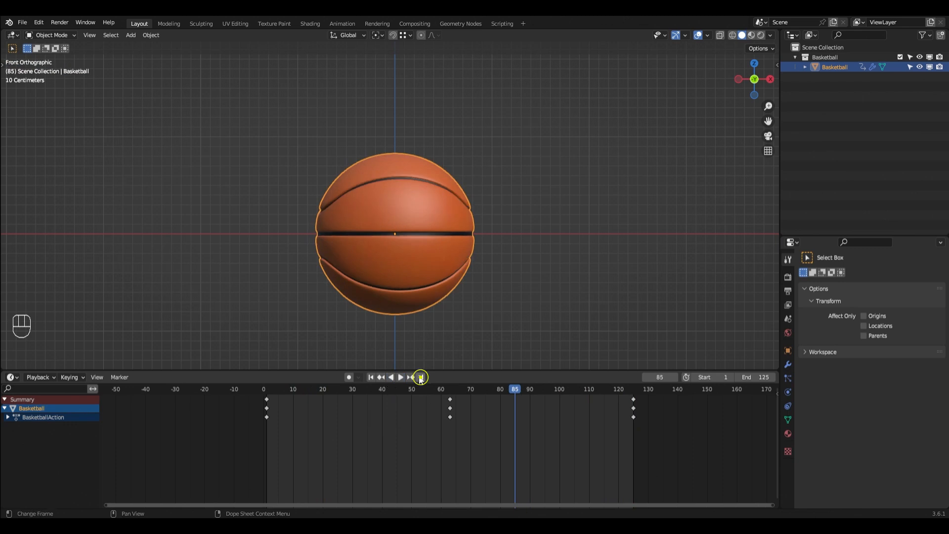
Step: Jump to the last frame of the animation range and back to the first frame, twice
{"action": "left_click", "coordinate": [422, 377]}
{"action": "left_click", "coordinate": [371, 377]}
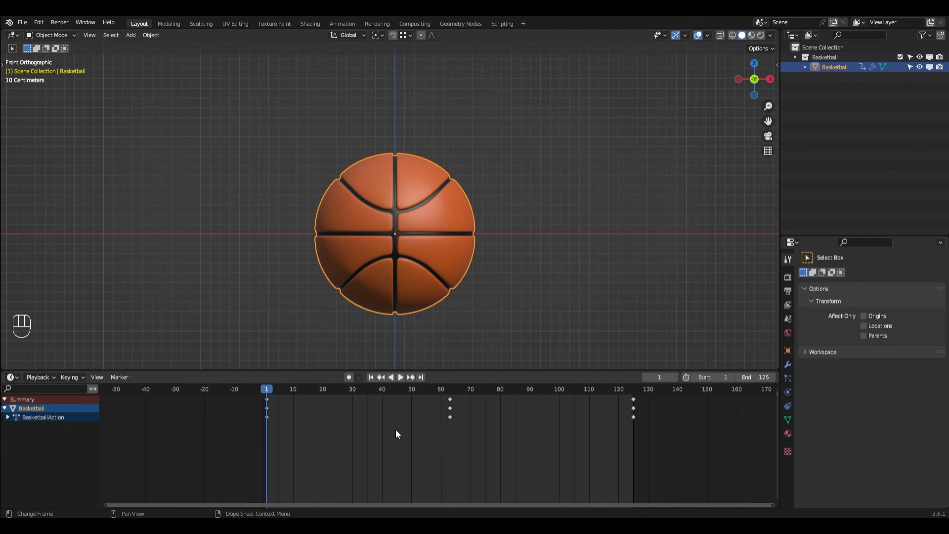
{"action": "key", "text": "shift+Right"}
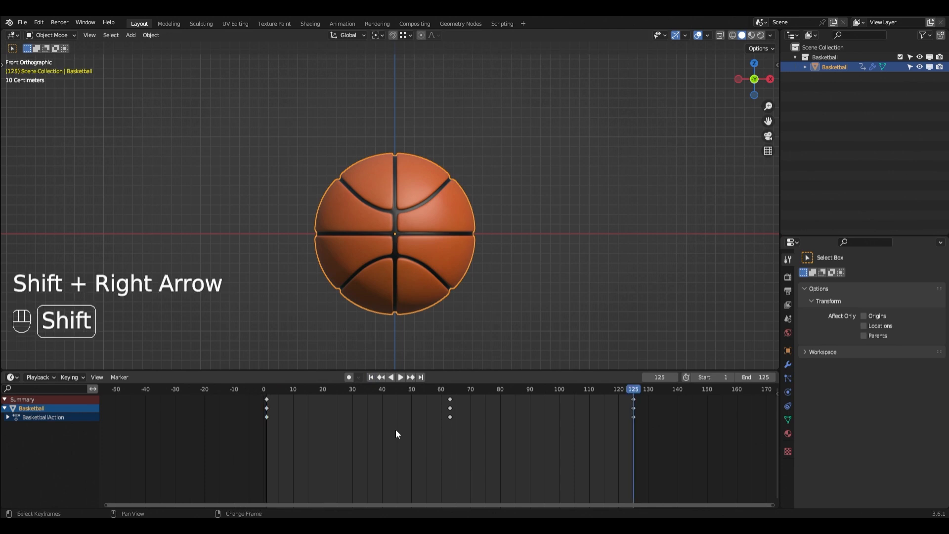
{"action": "key", "text": "shift+Left"}
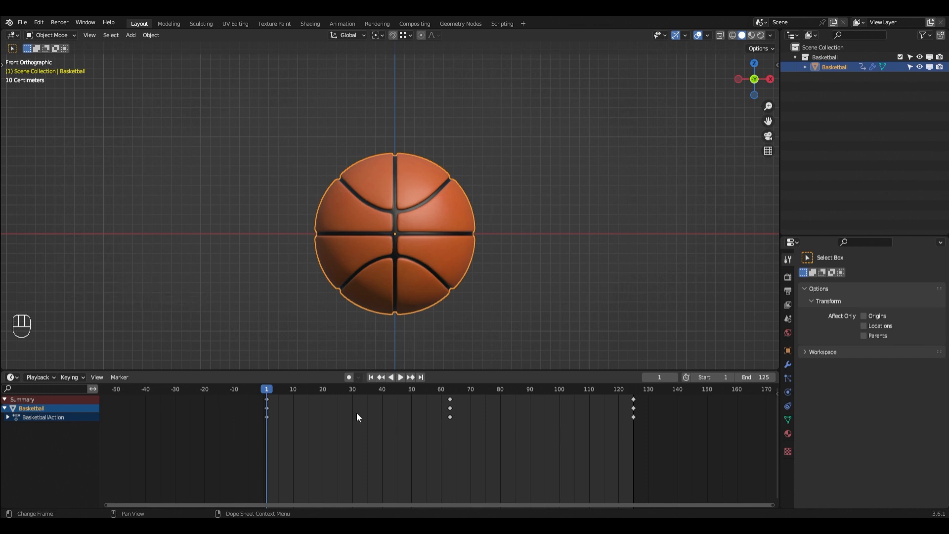
Step: Step through the basketball's keyframes forward to frame 125 and back to frame 1, twice
{"action": "left_click", "coordinate": [411, 378]}
{"action": "left_click", "coordinate": [410, 378]}
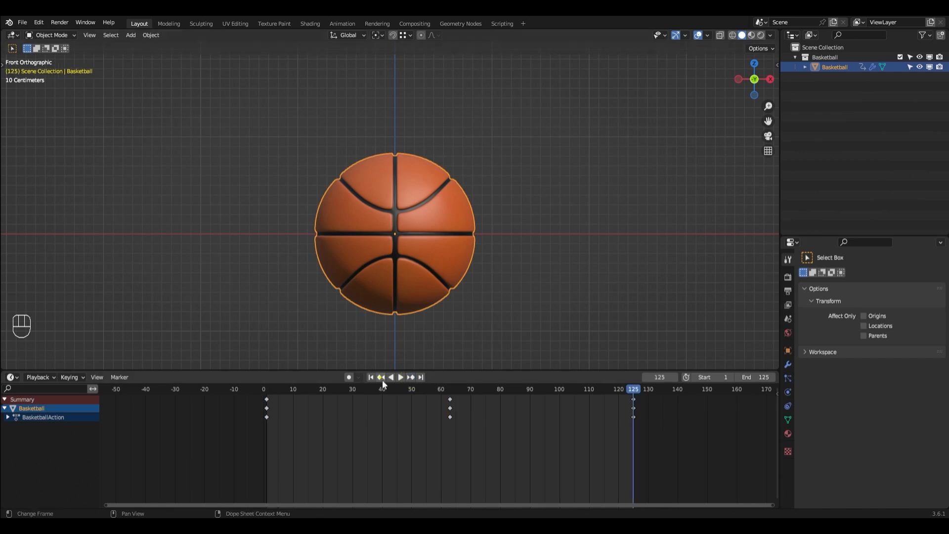
{"action": "left_click", "coordinate": [381, 377]}
{"action": "left_click", "coordinate": [381, 378]}
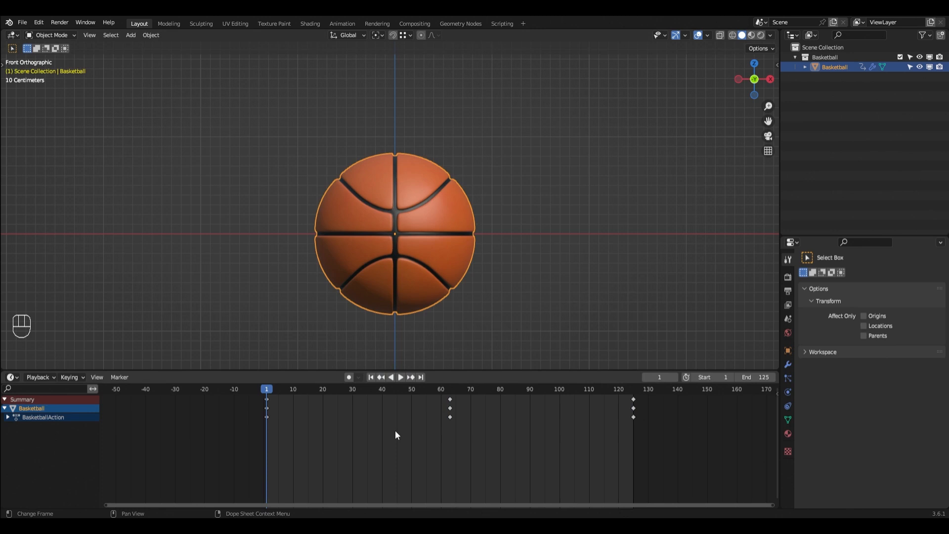
{"action": "key", "text": "Up"}
{"action": "key", "text": "Up"}
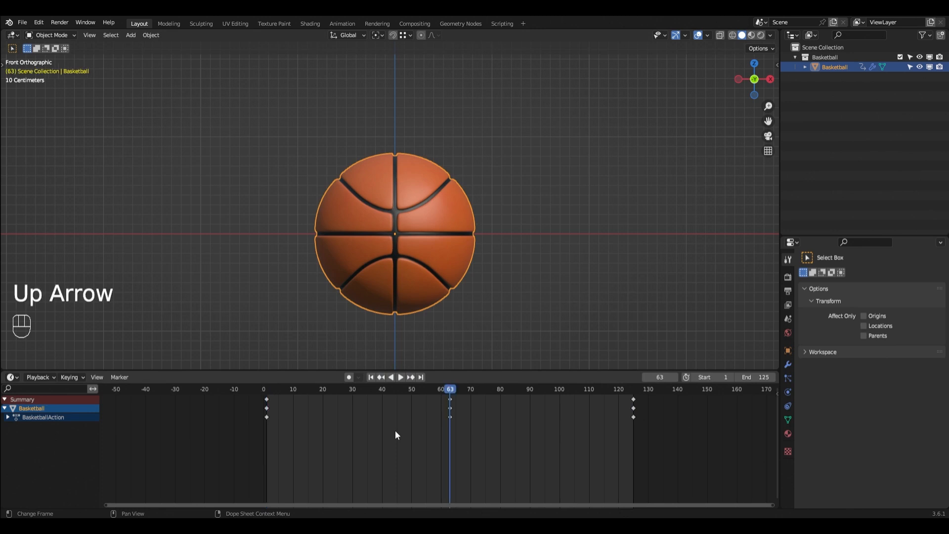
{"action": "key", "text": "Down"}
{"action": "key", "text": "Down"}
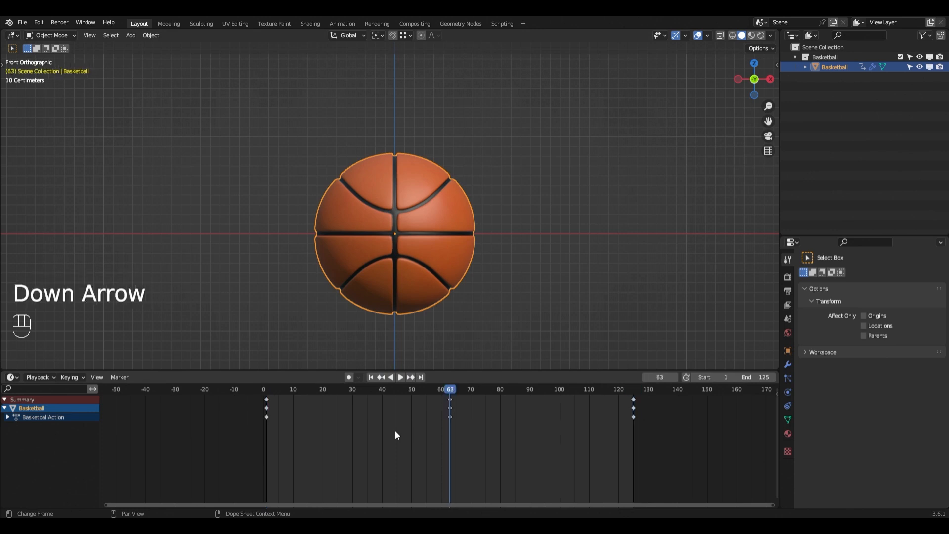
Step: Deselect and reselect the basketball to examine how its keyframes are listed in the timeline
{"action": "left_click", "coordinate": [495, 336]}
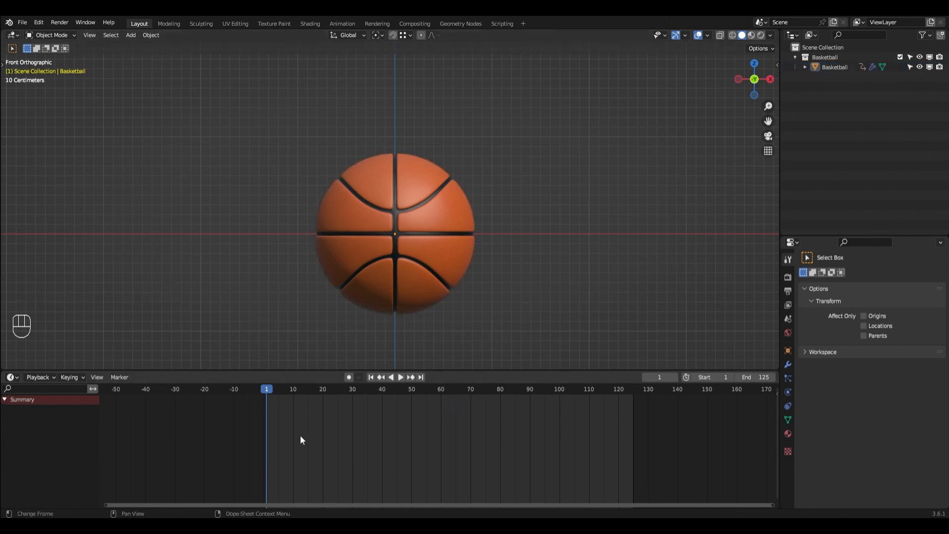
{"action": "left_click", "coordinate": [424, 256]}
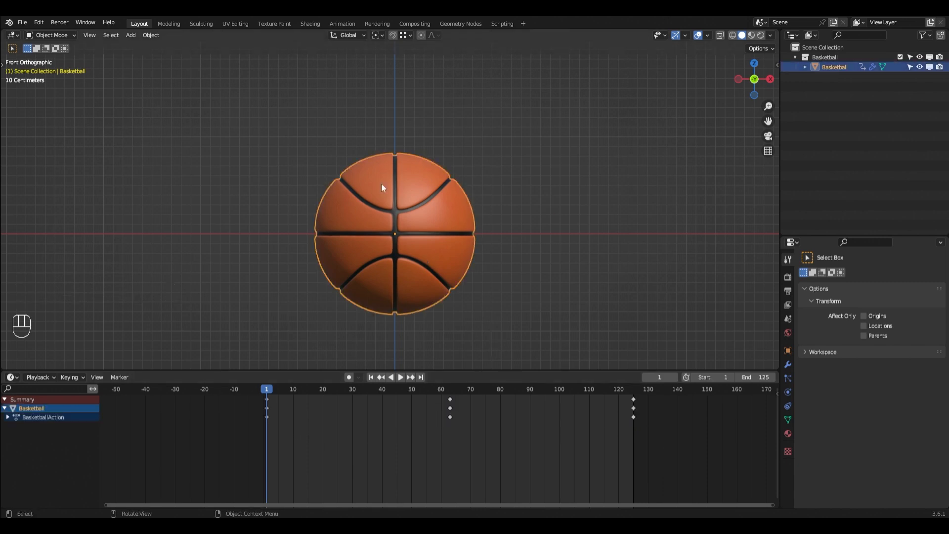
{"action": "left_click", "coordinate": [349, 377]}
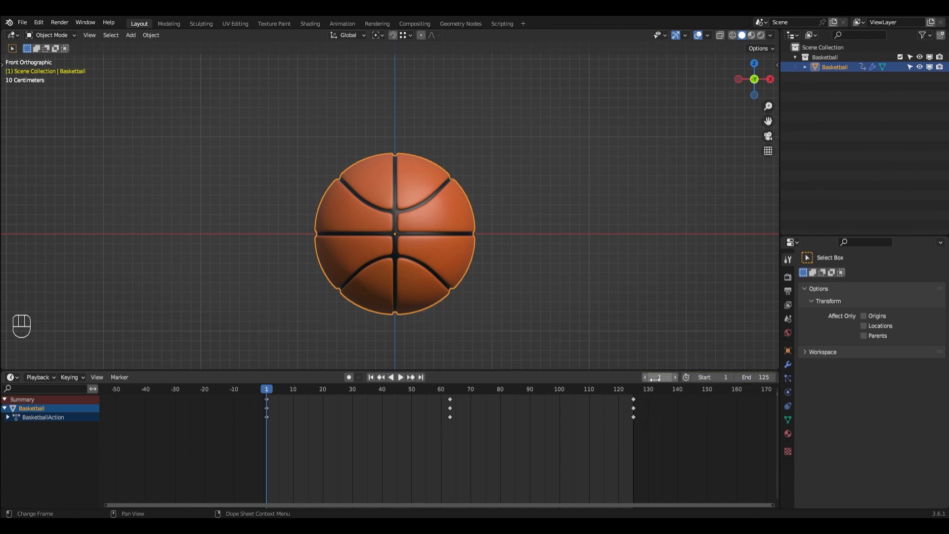
Step: Scrub the playhead to frame 63, back to frame 45, and on to frame 39
{"action": "left_click", "coordinate": [449, 388]}
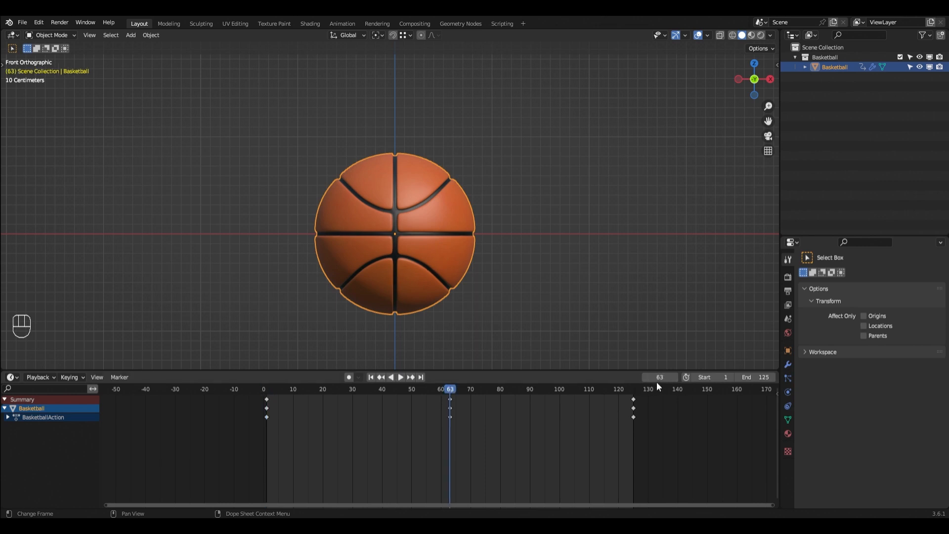
{"action": "left_click_drag", "start_coordinate": [652, 383], "coordinate": [394, 396]}
{"action": "scroll", "coordinate": [389, 406], "scroll_direction": "up", "scroll_amount": 6}
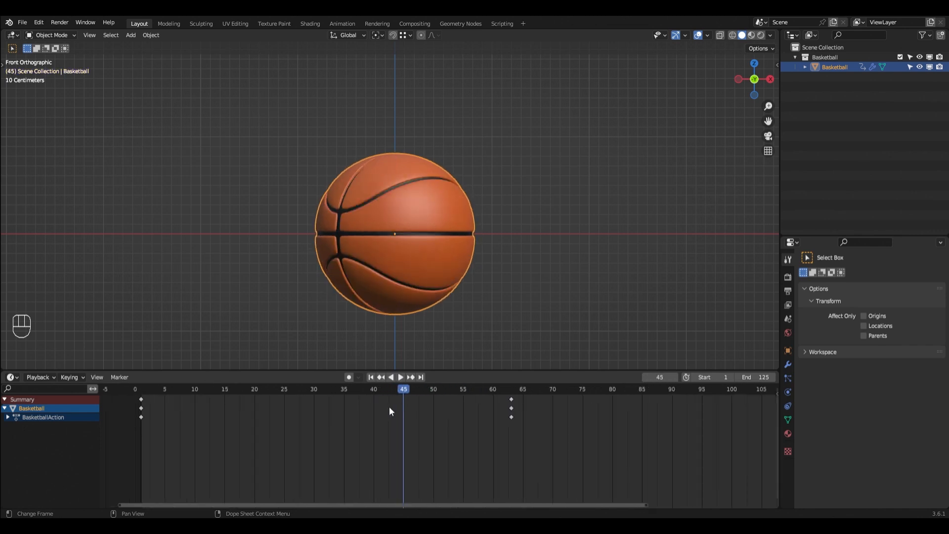
{"action": "scroll", "coordinate": [388, 400], "scroll_direction": "up", "scroll_amount": 7}
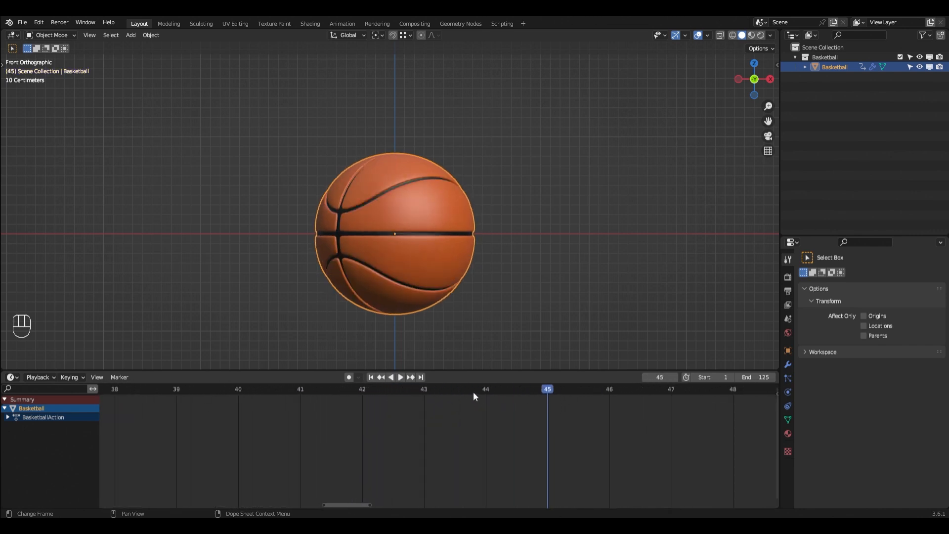
{"action": "left_click_drag", "start_coordinate": [474, 392], "coordinate": [177, 404]}
{"action": "scroll", "coordinate": [352, 418], "scroll_direction": "down", "scroll_amount": 7}
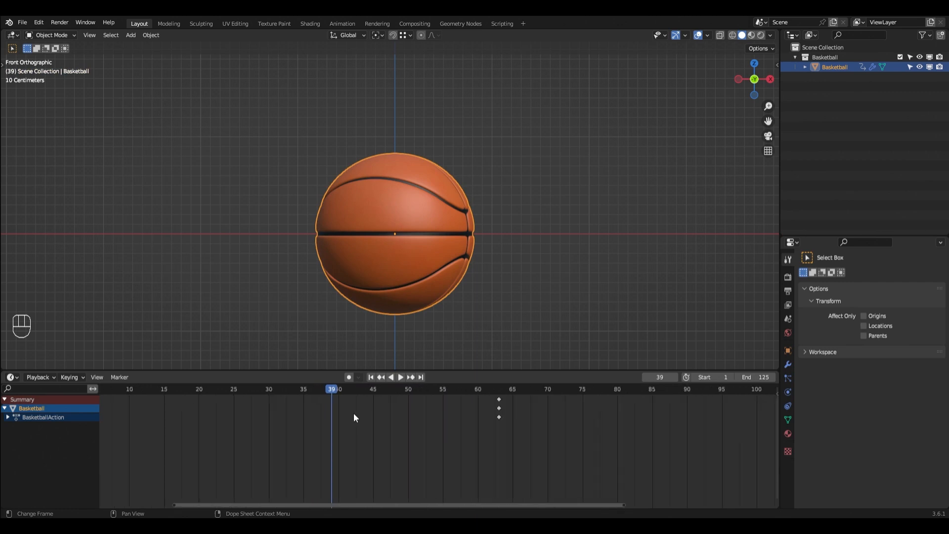
{"action": "scroll", "coordinate": [354, 417], "scroll_direction": "down", "scroll_amount": 3}
Step: Set the current frame to exactly 47
{"action": "left_click", "coordinate": [660, 377]}
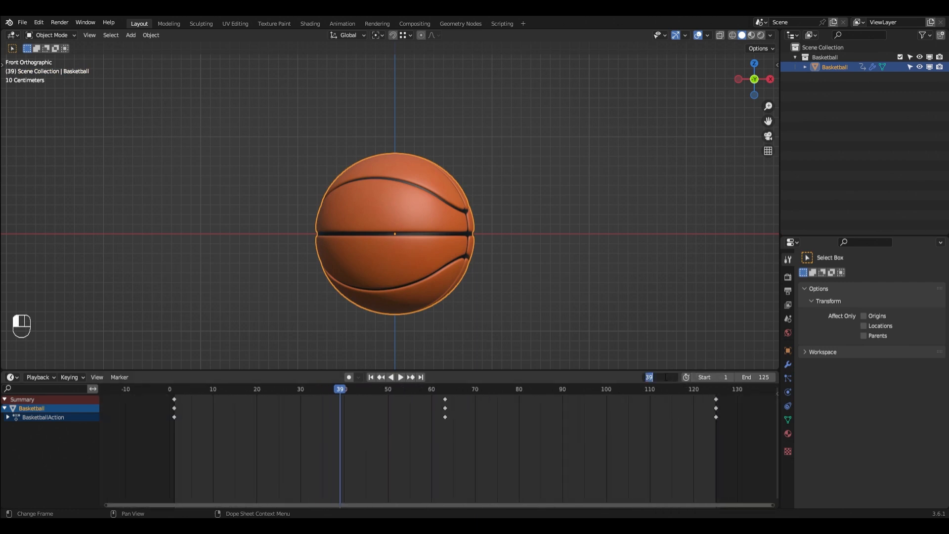
{"action": "type", "text": "47"}
{"action": "key", "text": "Return"}
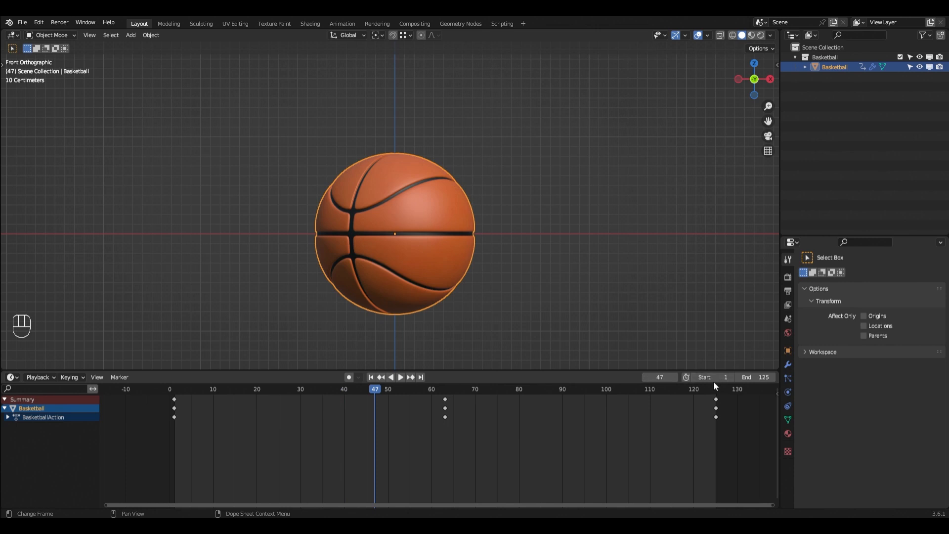
Step: Move the playhead to frame 1, set the animation's end frame to 60, and place the playhead on frame 60
{"action": "left_click", "coordinate": [174, 390]}
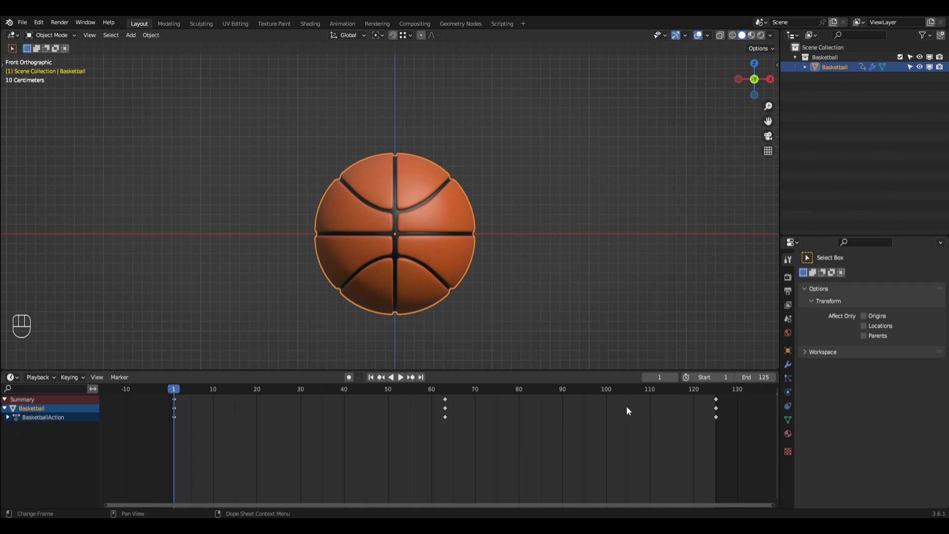
{"action": "left_click", "coordinate": [760, 377]}
{"action": "type", "text": "60"}
{"action": "key", "text": "Return"}
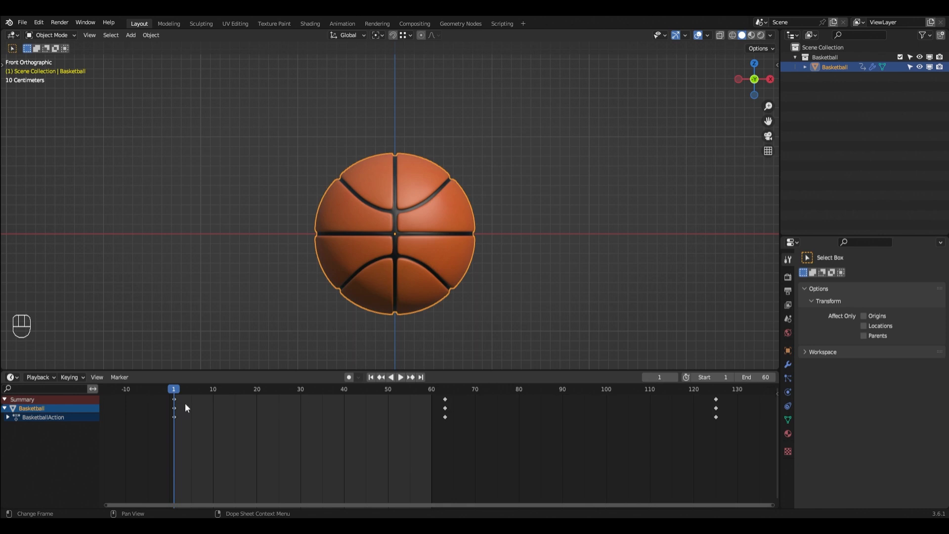
{"action": "scroll", "coordinate": [431, 396], "scroll_direction": "up", "scroll_amount": 1}
{"action": "left_click", "coordinate": [431, 394]}
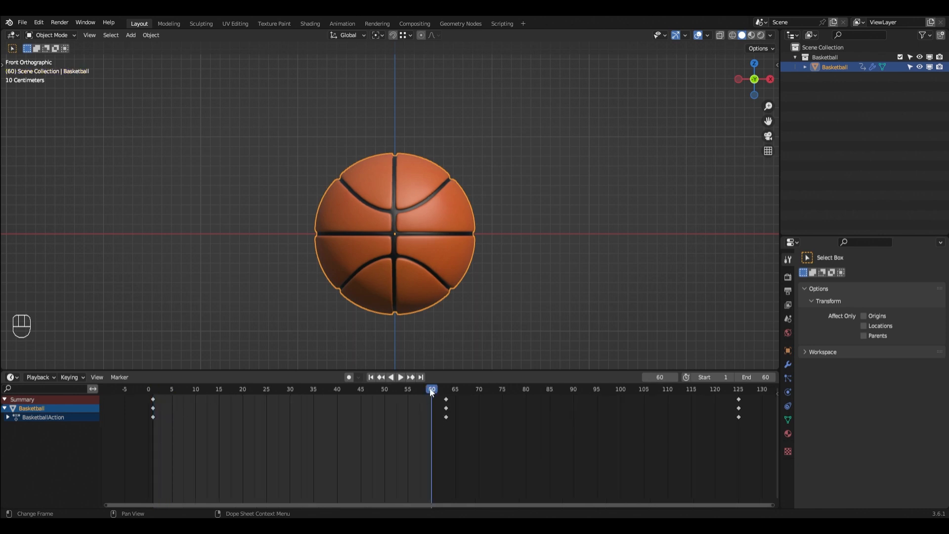
Step: Set the animation's end frame to 300 and scrub the playhead to frame 298
{"action": "left_click", "coordinate": [757, 377]}
{"action": "type", "text": "300"}
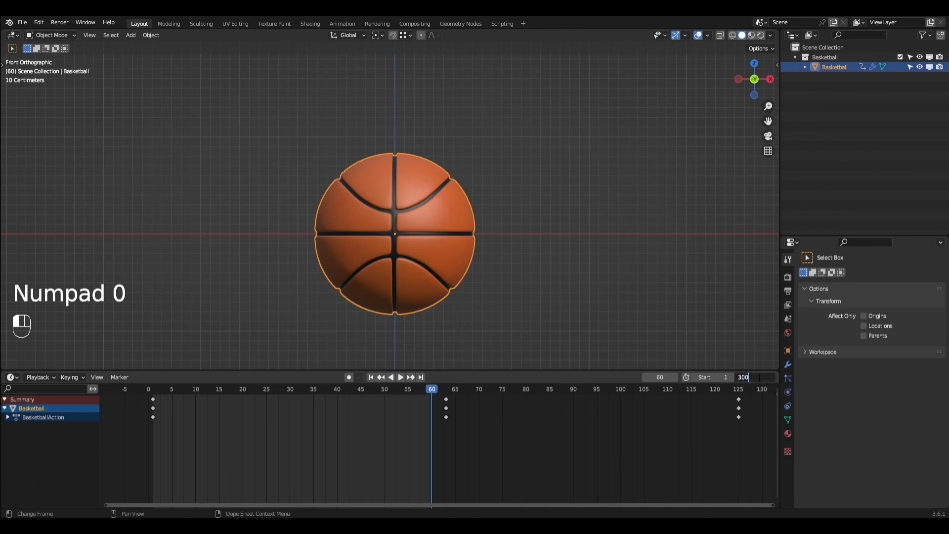
{"action": "key", "text": "Return"}
{"action": "scroll", "coordinate": [545, 446], "scroll_direction": "down", "scroll_amount": 6}
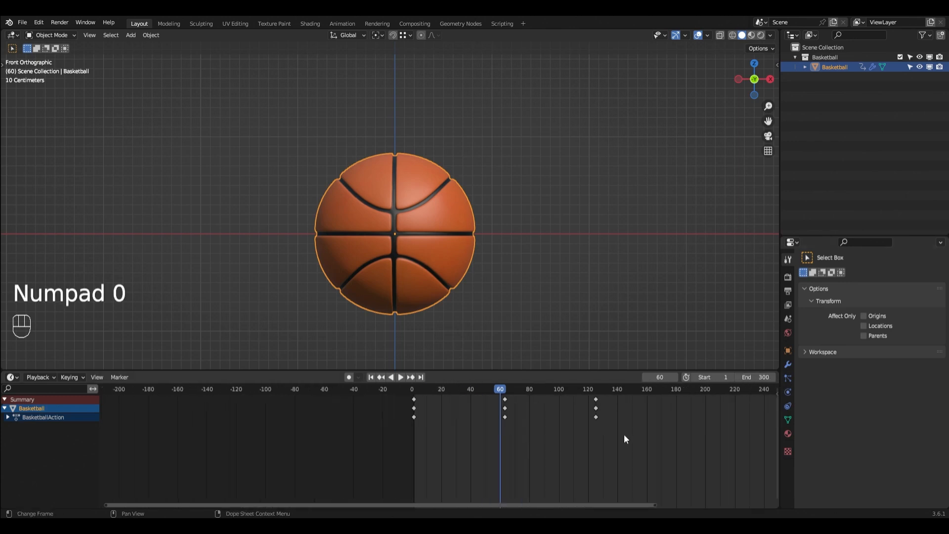
{"action": "middle_click_drag", "start_coordinate": [624, 435], "coordinate": [438, 443]}
{"action": "left_click_drag", "start_coordinate": [485, 393], "coordinate": [666, 404]}
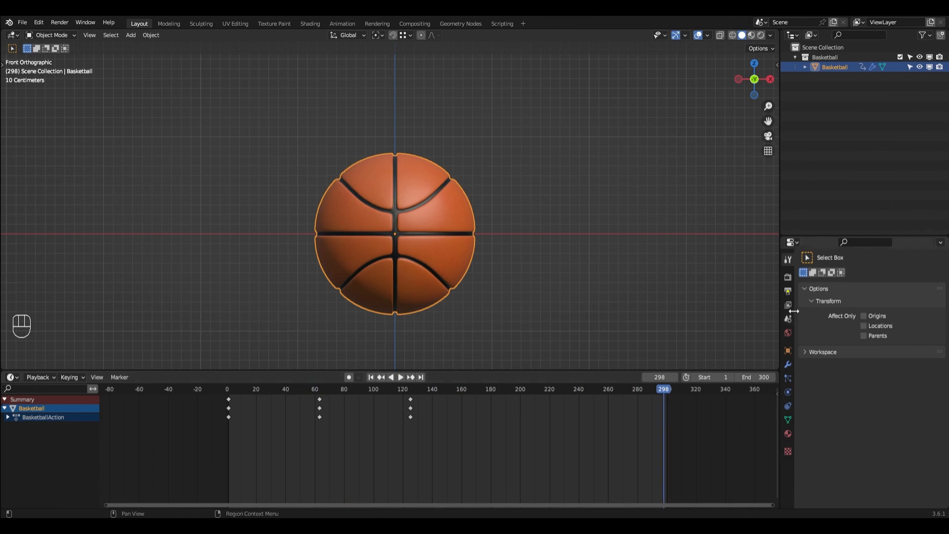
Step: Set the frame range end to 125 in the scene's output properties and move the playhead to frame 107
{"action": "left_click", "coordinate": [788, 292]}
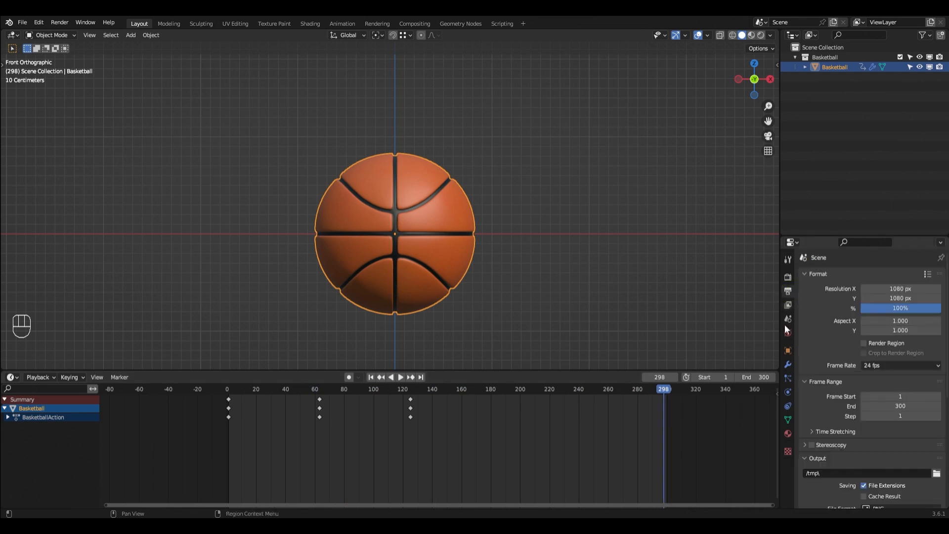
{"action": "double_click", "coordinate": [901, 397]}
{"action": "key", "text": "Return"}
{"action": "double_click", "coordinate": [898, 406]}
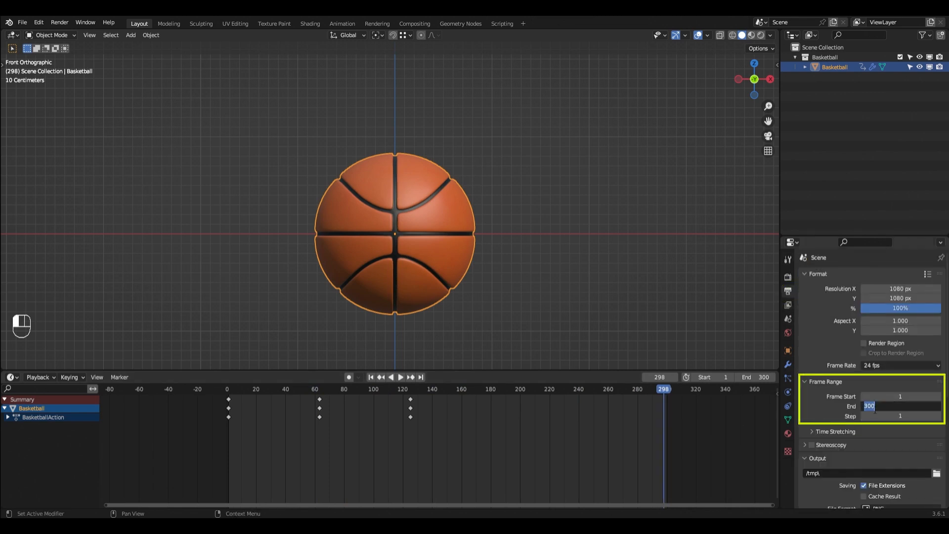
{"action": "type", "text": "125"}
{"action": "key", "text": "Return"}
{"action": "left_click", "coordinate": [384, 389]}
{"action": "scroll", "coordinate": [341, 417], "scroll_direction": "up", "scroll_amount": 4}
{"action": "middle_click_drag", "start_coordinate": [341, 417], "coordinate": [496, 435]}
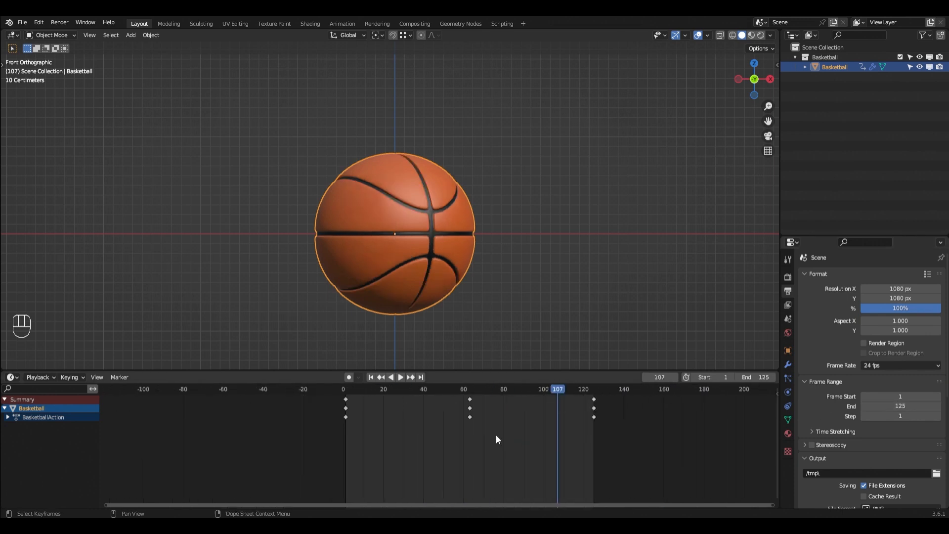
{"action": "scroll", "coordinate": [496, 435], "scroll_direction": "up", "scroll_amount": 3}
Step: Review the scene's frame rate presets and pick 24 fps
{"action": "left_click", "coordinate": [873, 366]}
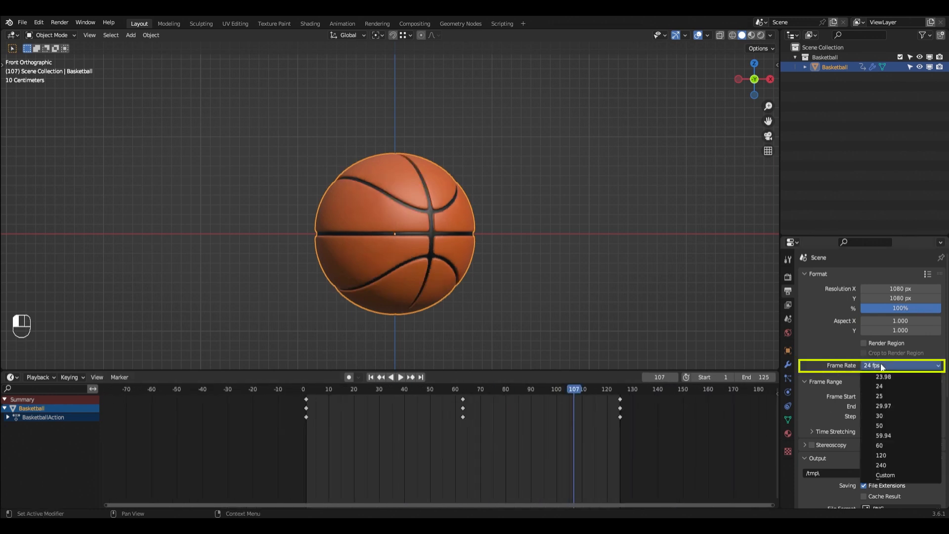
{"action": "left_click", "coordinate": [882, 365]}
{"action": "left_click", "coordinate": [888, 365]}
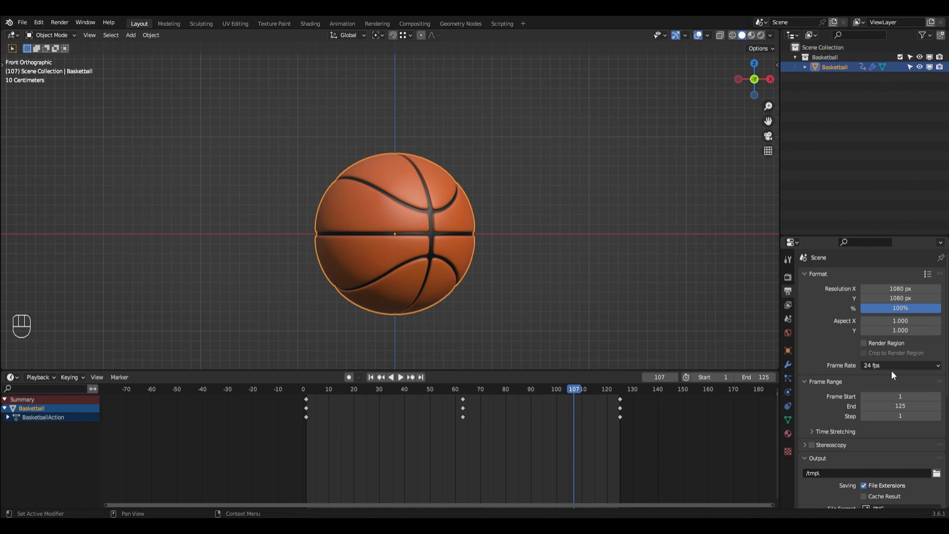
{"action": "left_click", "coordinate": [891, 369]}
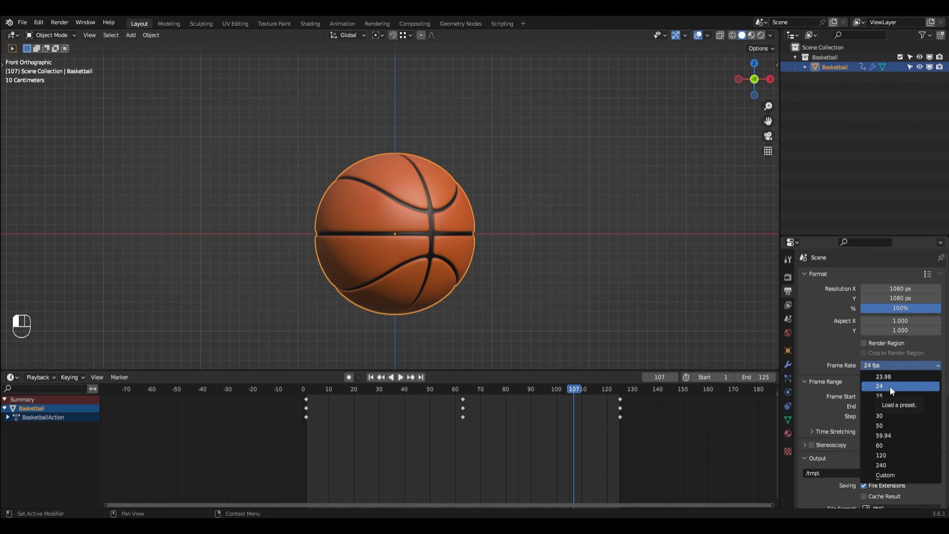
{"action": "left_click", "coordinate": [889, 386]}
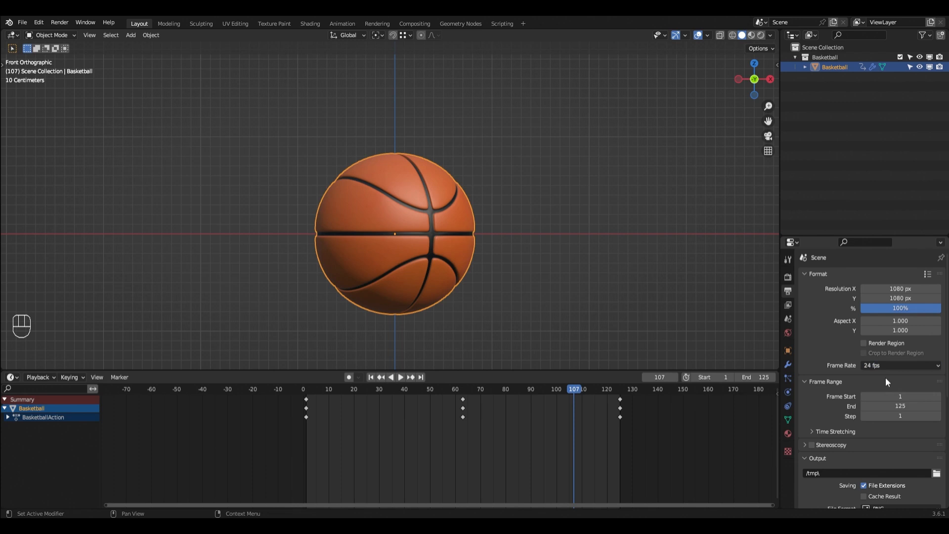
Step: Switch the scene's frame rate to 30 fps, to 60 fps, and back to 24 fps
{"action": "left_click", "coordinate": [893, 367]}
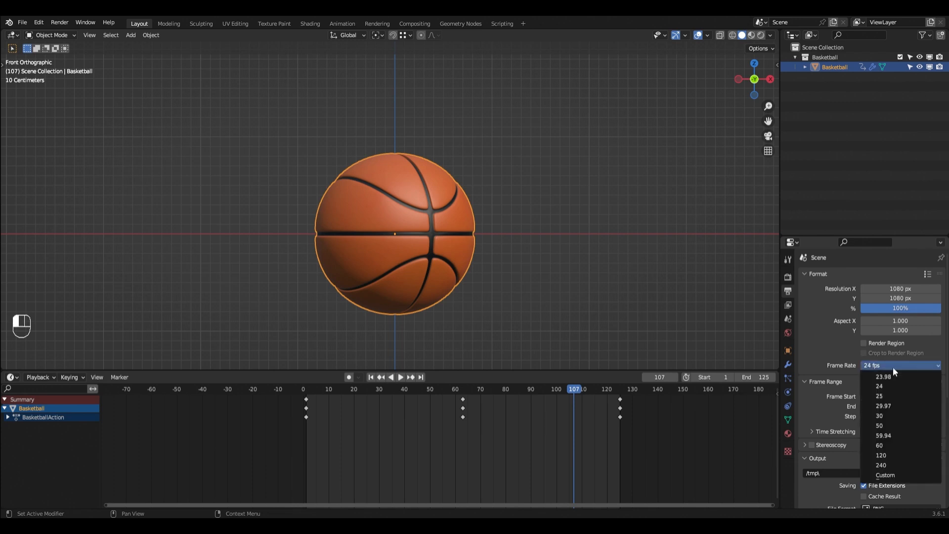
{"action": "left_click", "coordinate": [889, 414]}
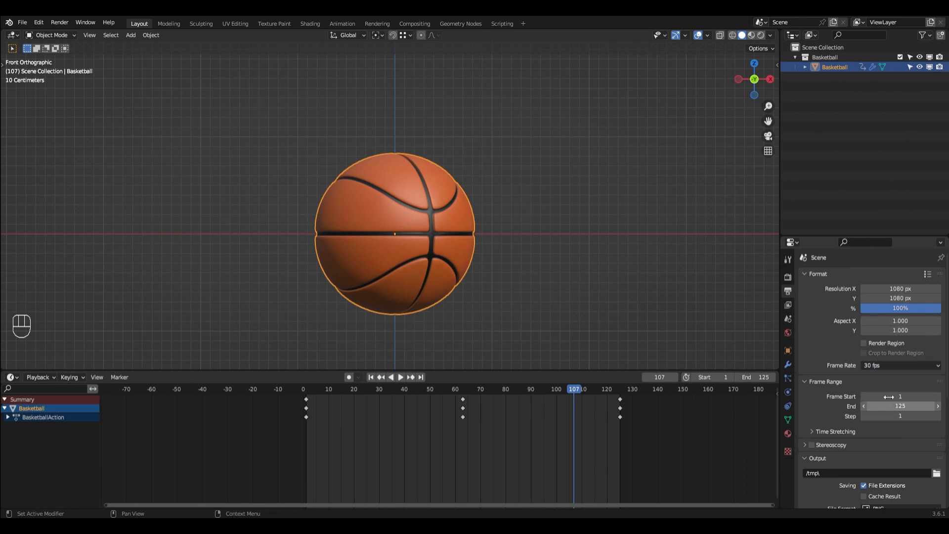
{"action": "left_click", "coordinate": [881, 367]}
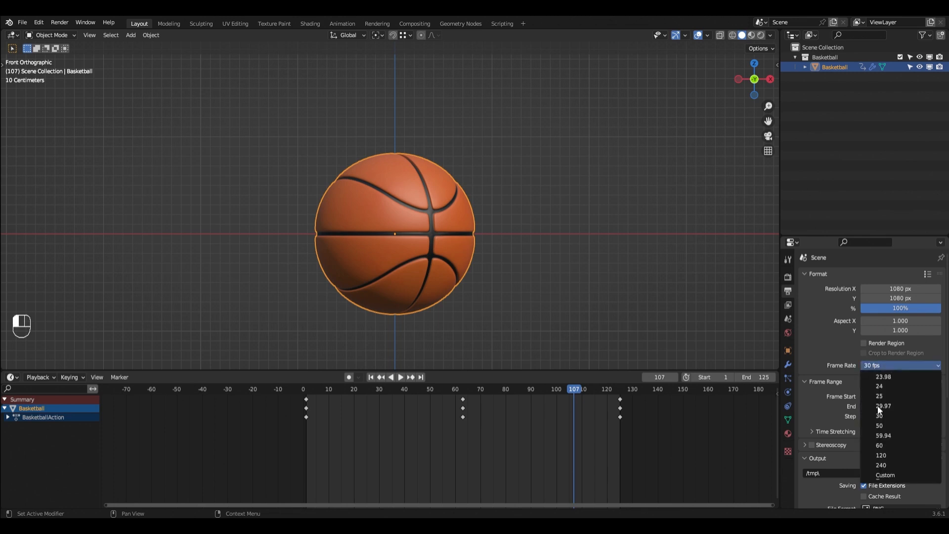
{"action": "left_click", "coordinate": [888, 445]}
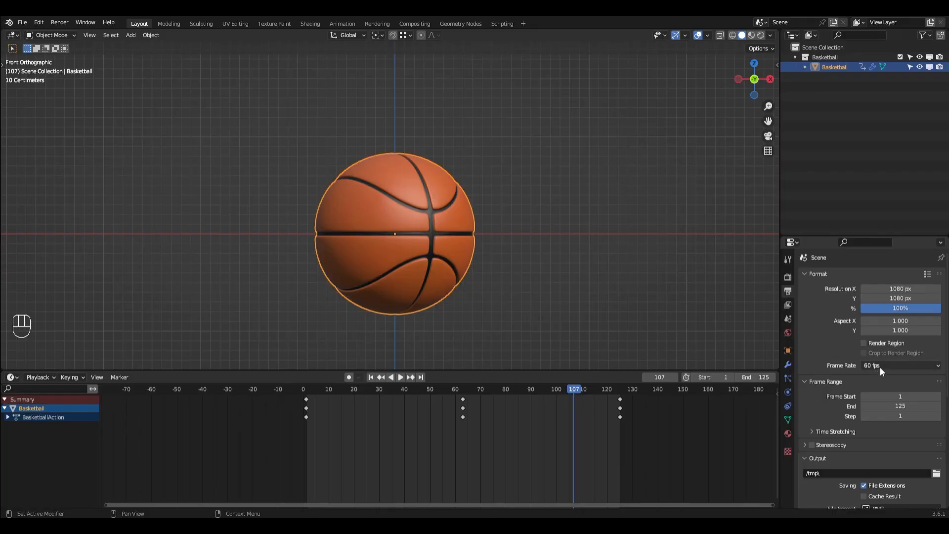
{"action": "left_click", "coordinate": [880, 366]}
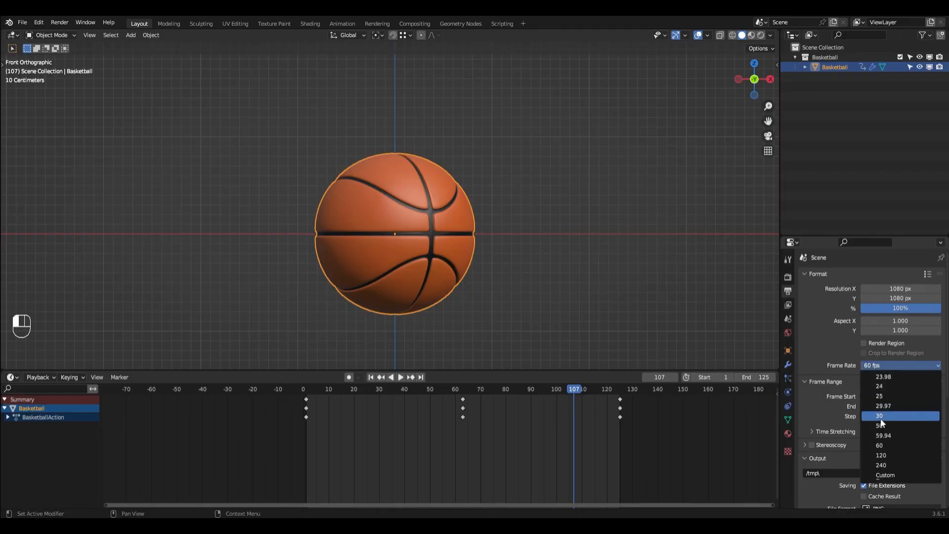
{"action": "left_click", "coordinate": [902, 391]}
Step: Play the basketball animation while hiding and restoring the viewport's Text Info overlay, and stop playback
{"action": "key", "text": "shift+space"}
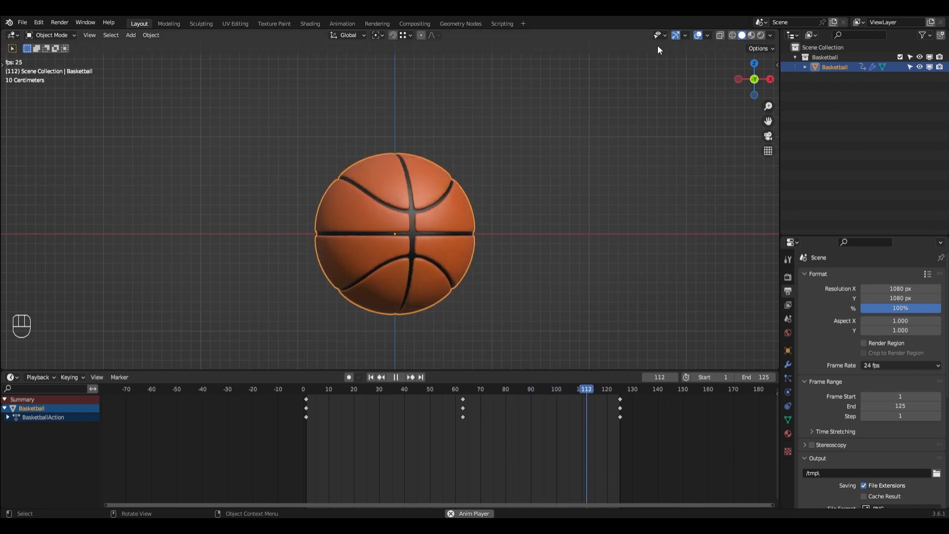
{"action": "left_click", "coordinate": [707, 35]}
{"action": "left_click", "coordinate": [663, 106]}
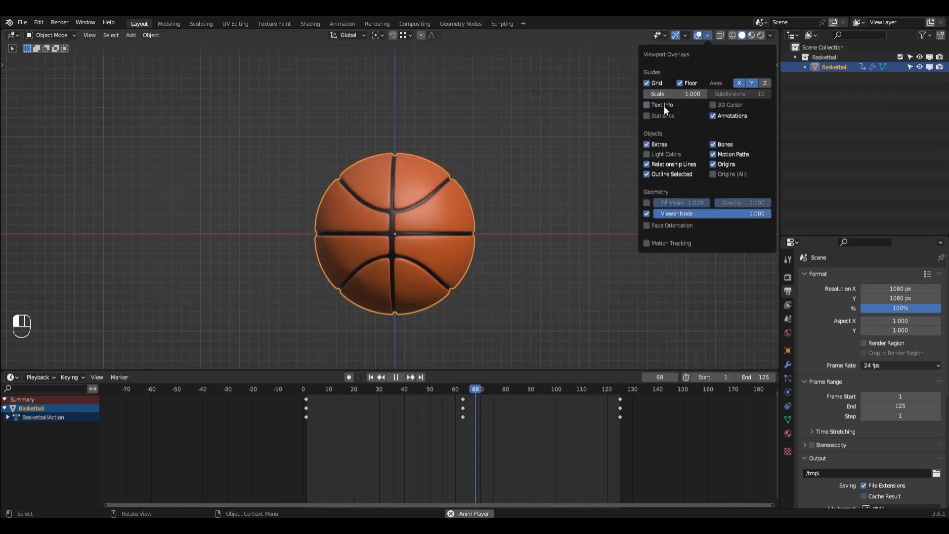
{"action": "left_click", "coordinate": [664, 106]}
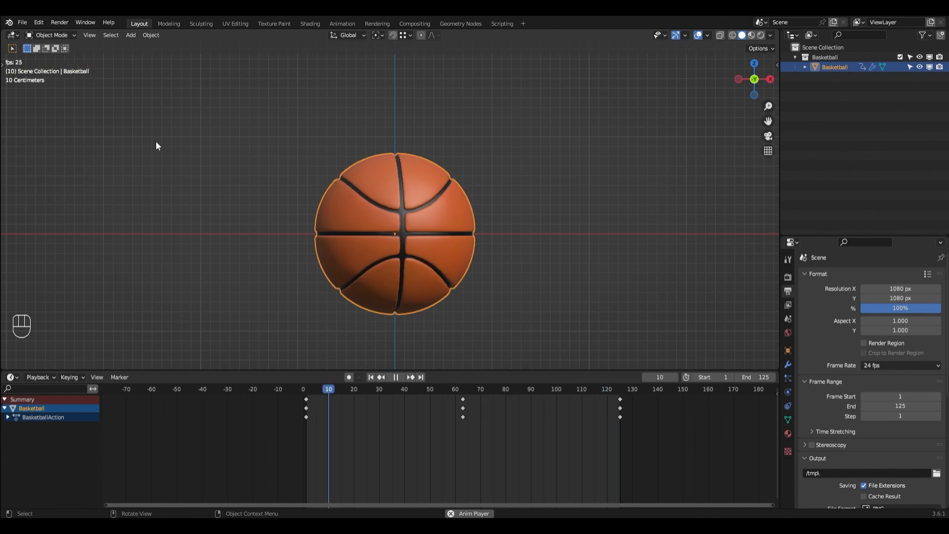
{"action": "key", "text": "shift+space"}
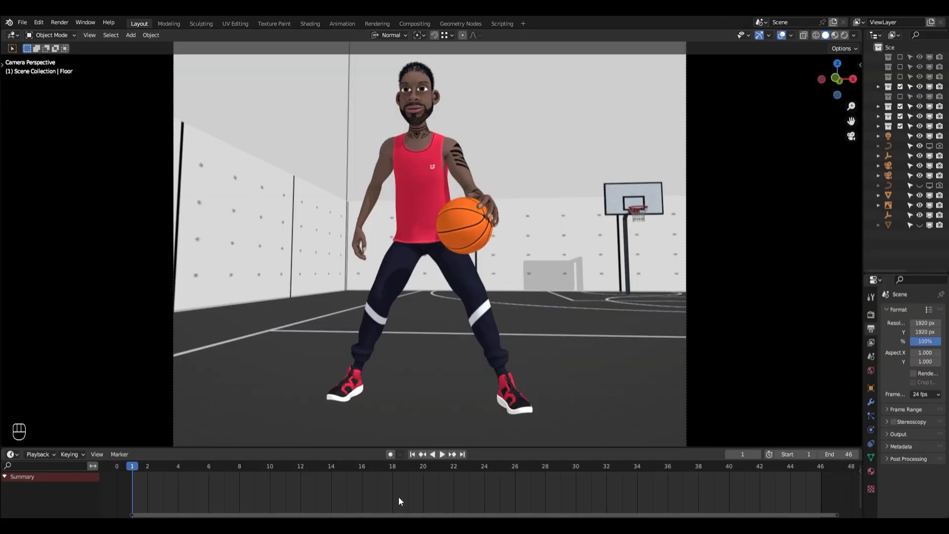
Step: Play the dribbling basketball player's animation and set its playback sync to Frame Dropping
{"action": "key", "text": "shift+space"}
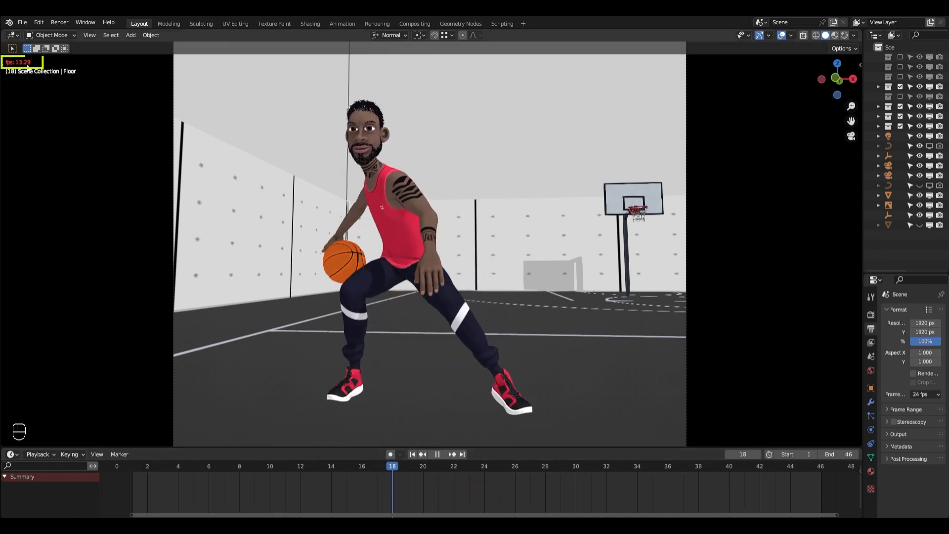
{"action": "left_click", "coordinate": [44, 454]}
{"action": "left_click", "coordinate": [79, 258]}
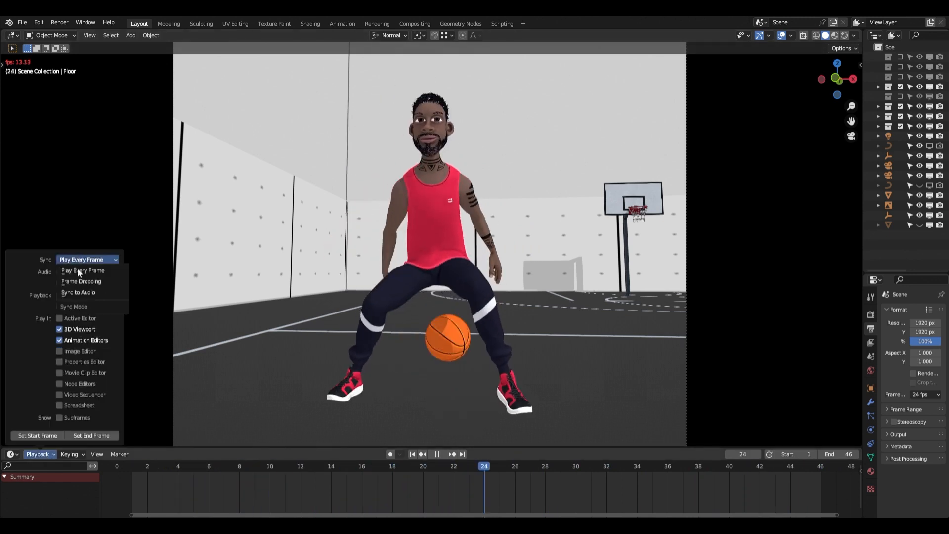
{"action": "left_click", "coordinate": [85, 281]}
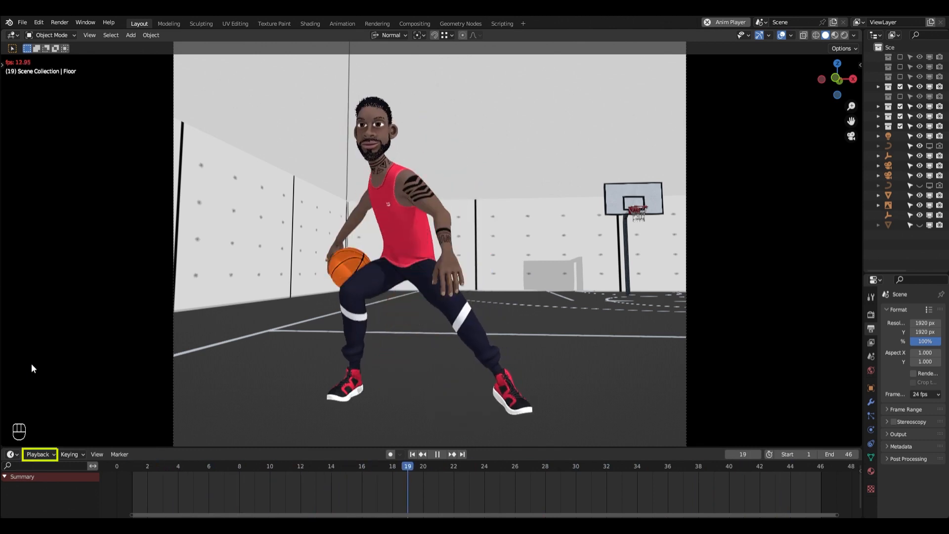
Step: Switch the player scene's sync mode back to Play Every Frame during playback
{"action": "left_click", "coordinate": [37, 454]}
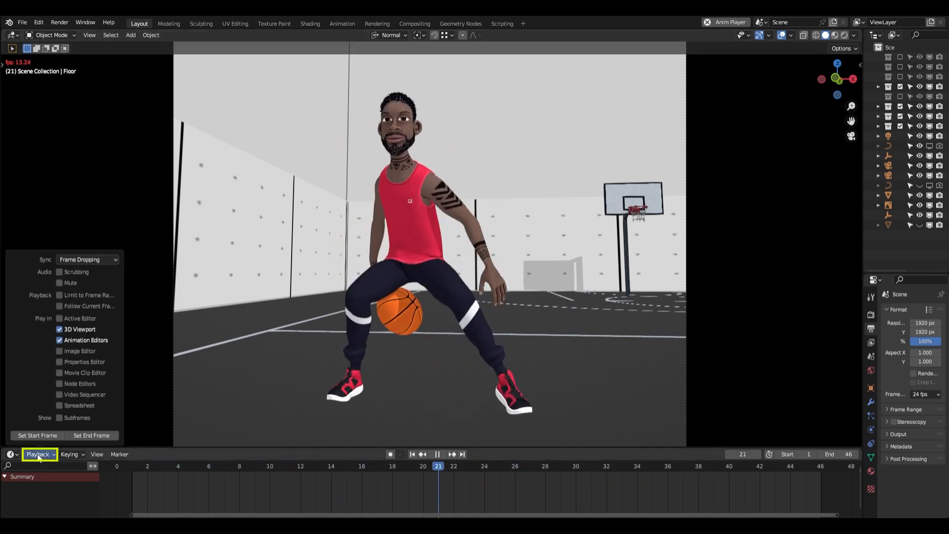
{"action": "left_click", "coordinate": [85, 256]}
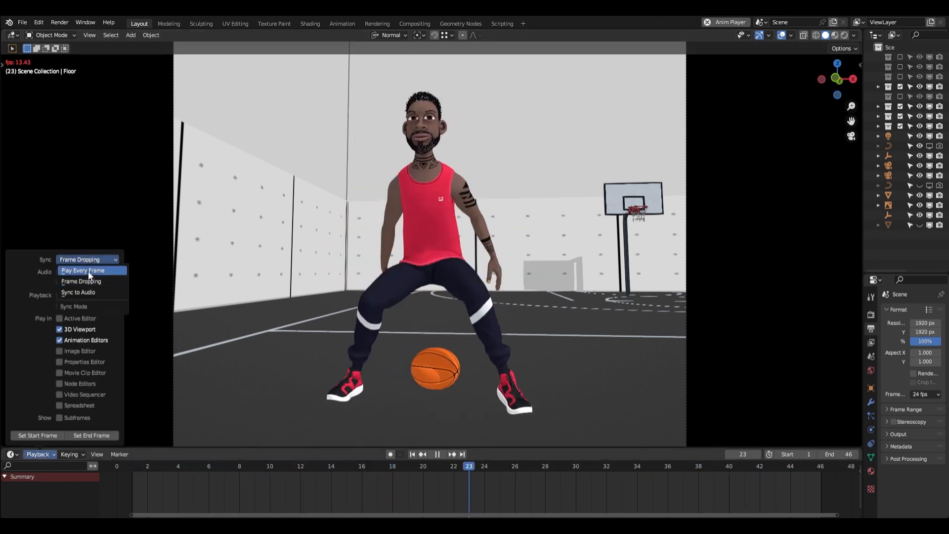
{"action": "left_click", "coordinate": [88, 270]}
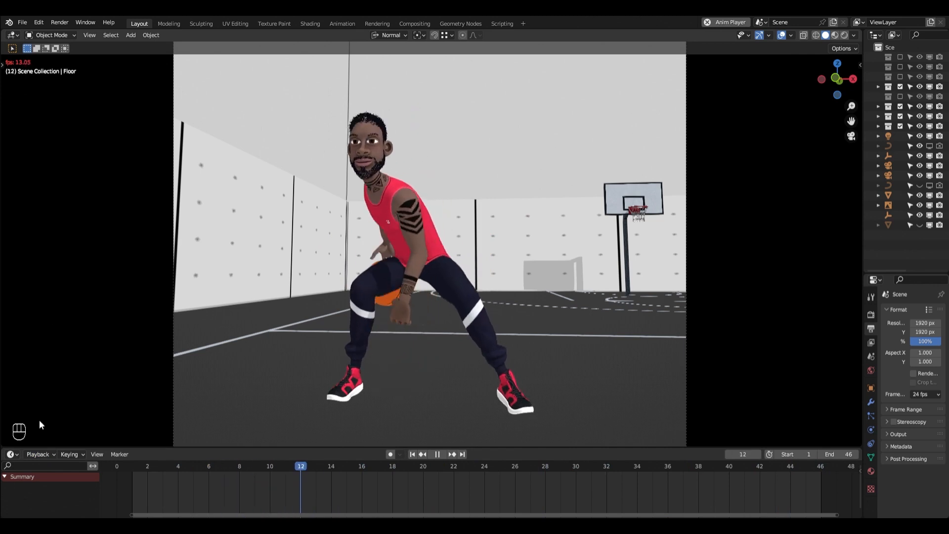
Step: Set the player scene's sync mode to Frame Dropping again while the animation plays
{"action": "left_click", "coordinate": [41, 455]}
{"action": "left_click", "coordinate": [93, 257]}
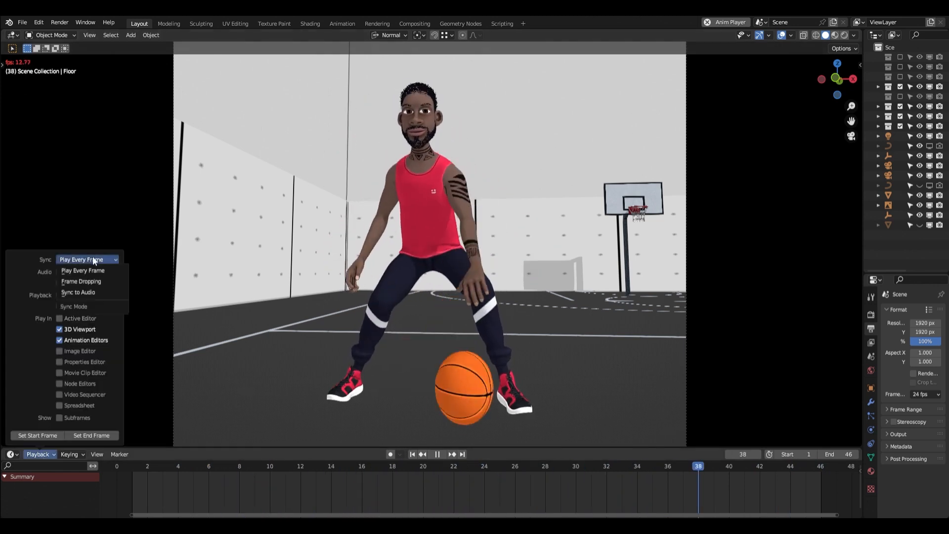
{"action": "left_click", "coordinate": [90, 282]}
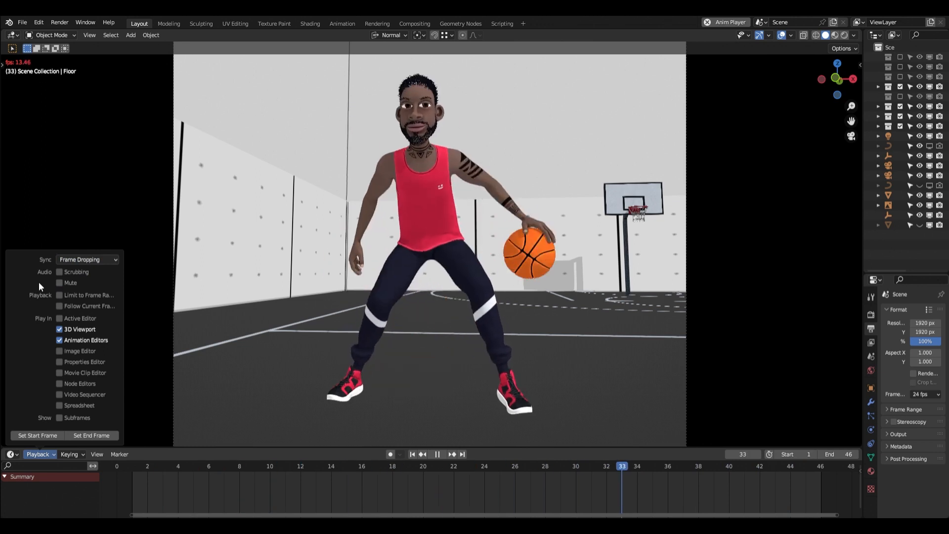
Step: Set the playback sync of the spinning basketball scene to Play Every Frame
{"action": "left_click", "coordinate": [72, 259]}
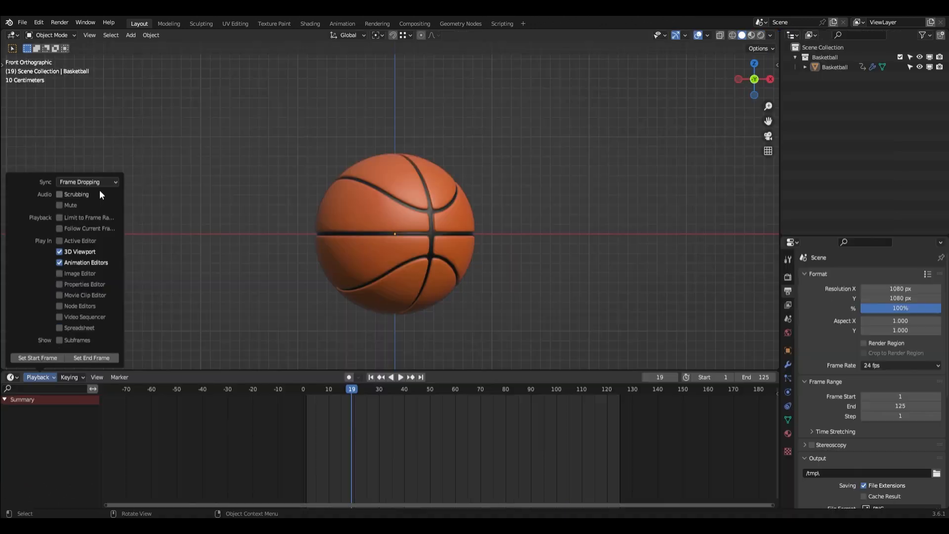
{"action": "left_click", "coordinate": [98, 182]}
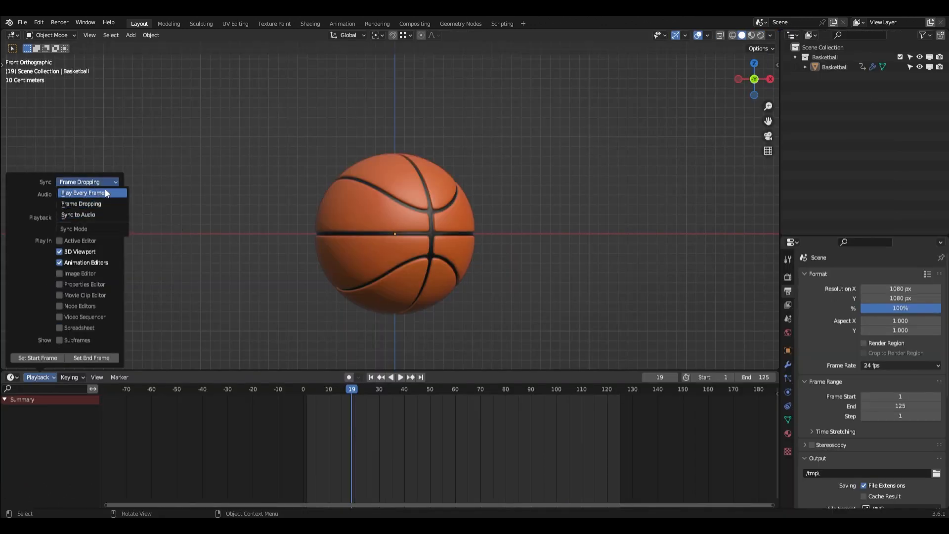
{"action": "left_click", "coordinate": [93, 192]}
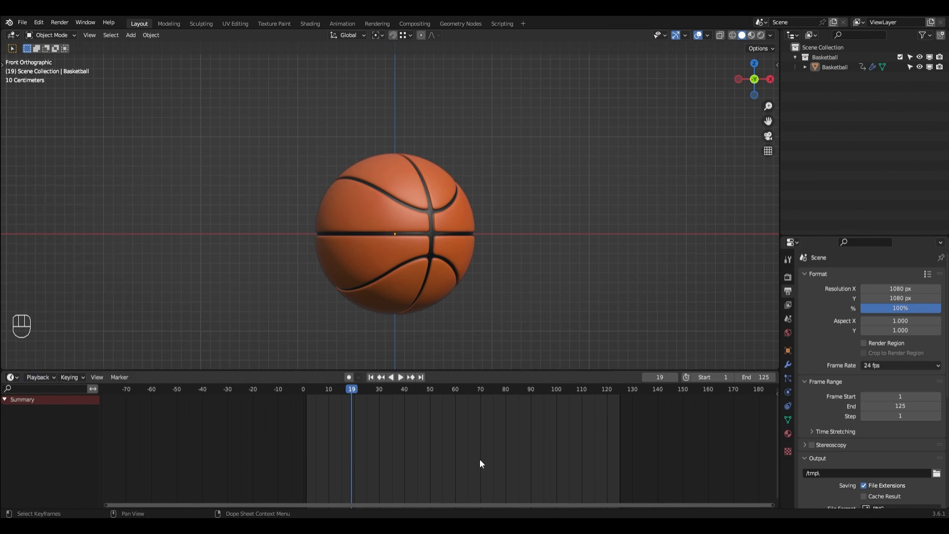
Step: Select the basketball, play its spinning animation, and stop playback at frame 84
{"action": "left_click", "coordinate": [394, 257]}
{"action": "key", "text": "space"}
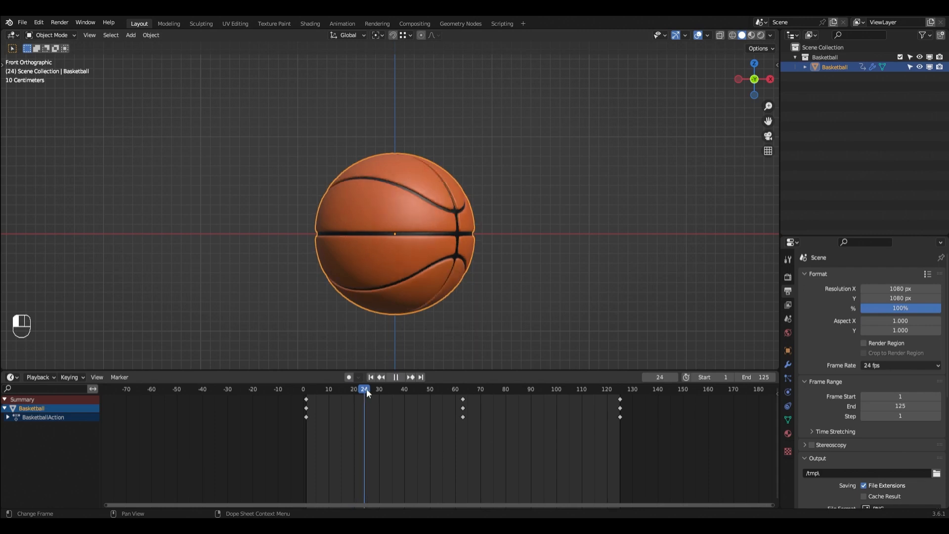
{"action": "key", "text": "space"}
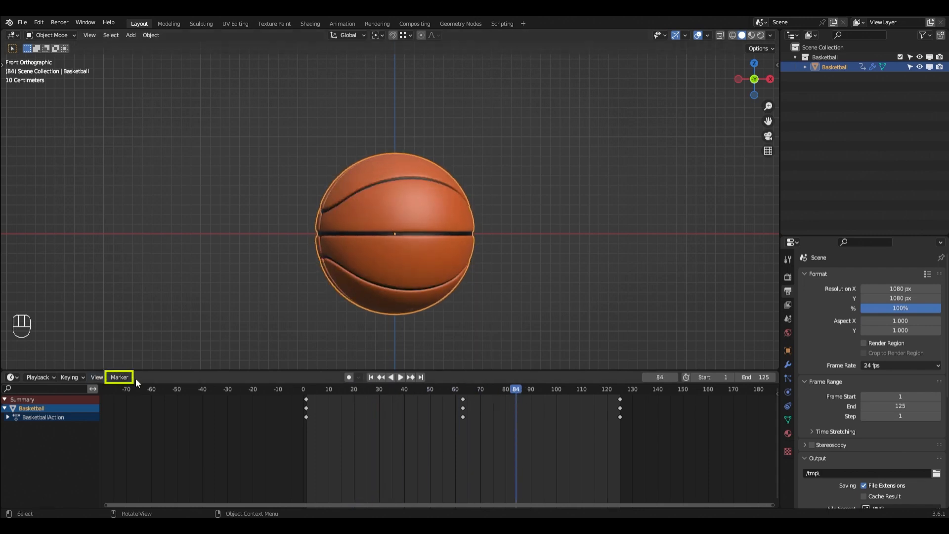
Step: Jump to the basketball's keyframe at frame 63 and add a timeline marker there
{"action": "left_click", "coordinate": [129, 377]}
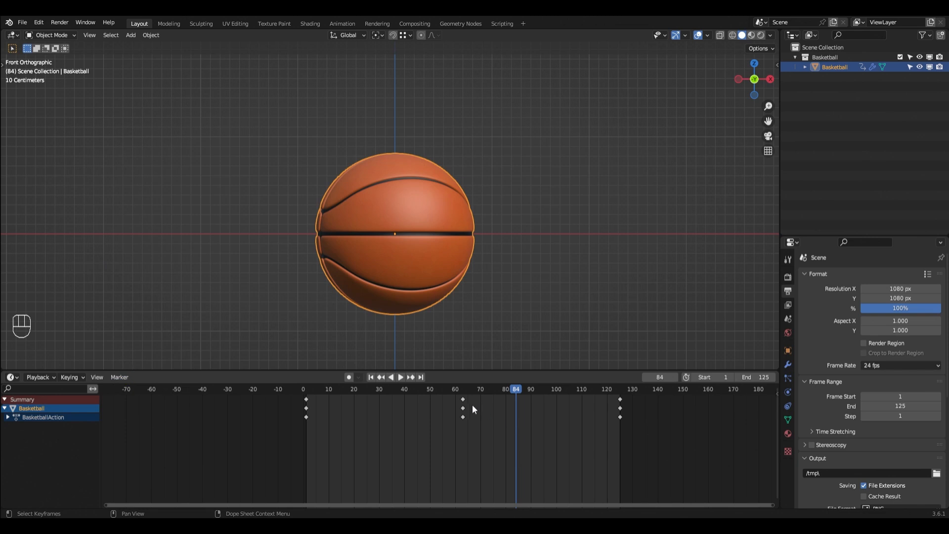
{"action": "key", "text": "Down"}
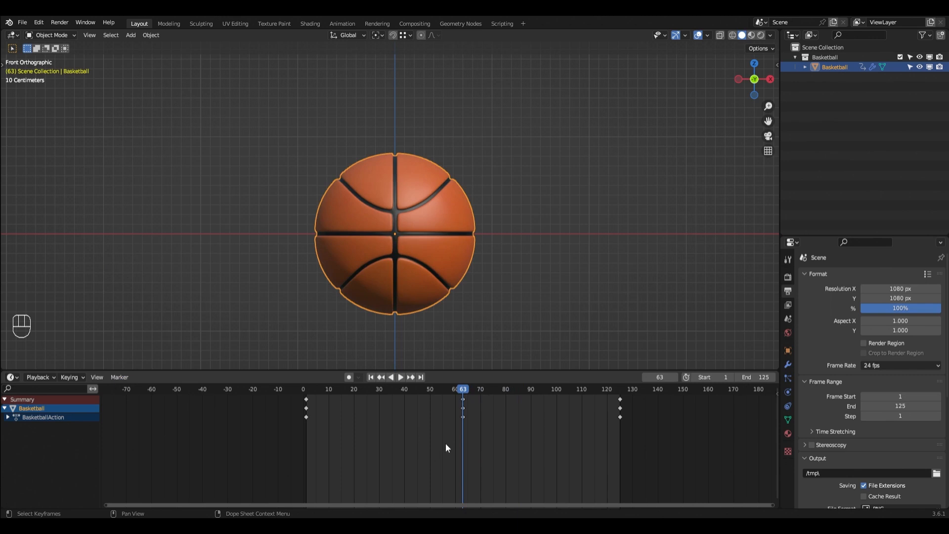
{"action": "key", "text": "m"}
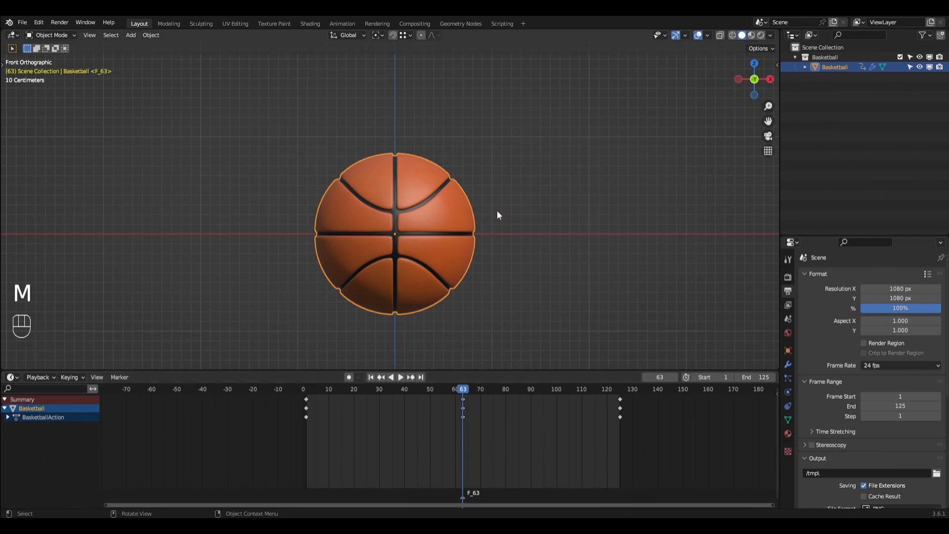
{"action": "key", "text": "m"}
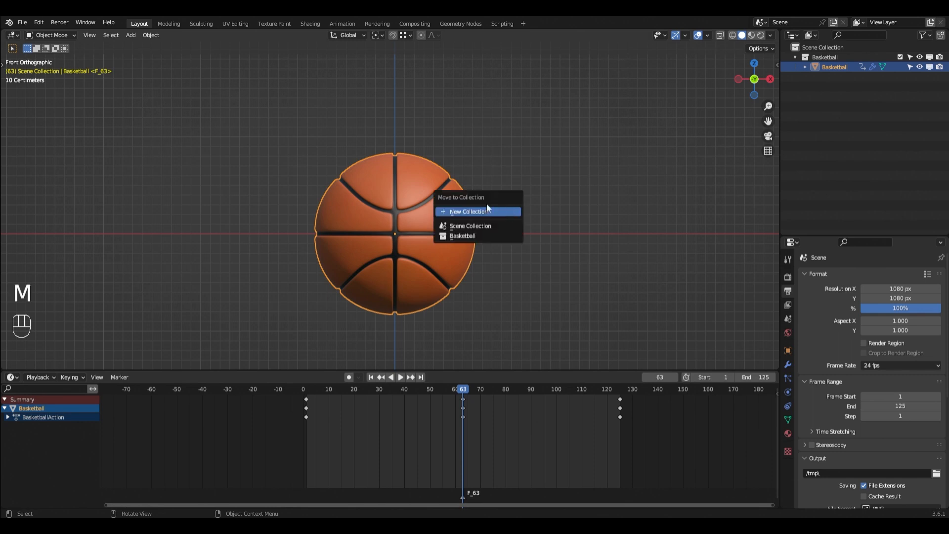
Step: Add a second timeline marker at frame 100 and set the current frame to 72
{"action": "left_click_drag", "start_coordinate": [560, 392], "coordinate": [556, 402]}
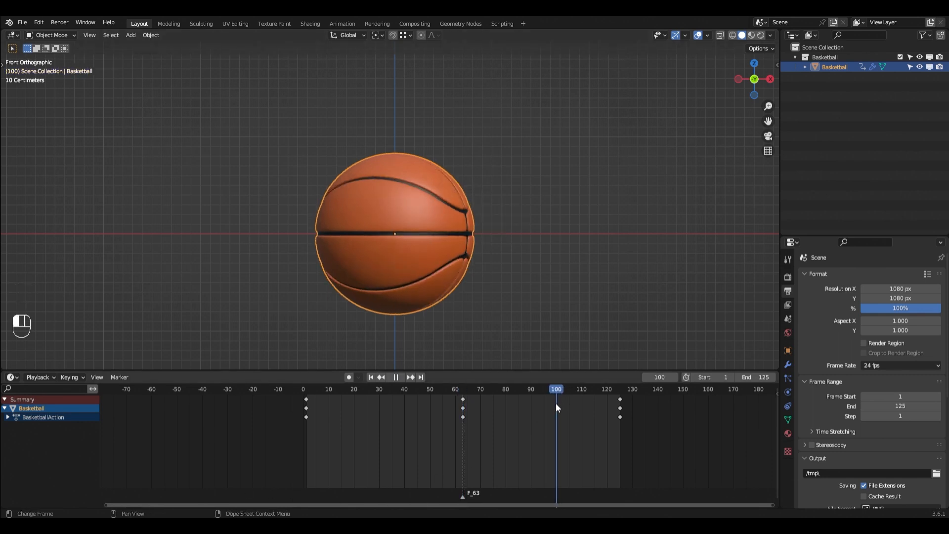
{"action": "key", "text": "m"}
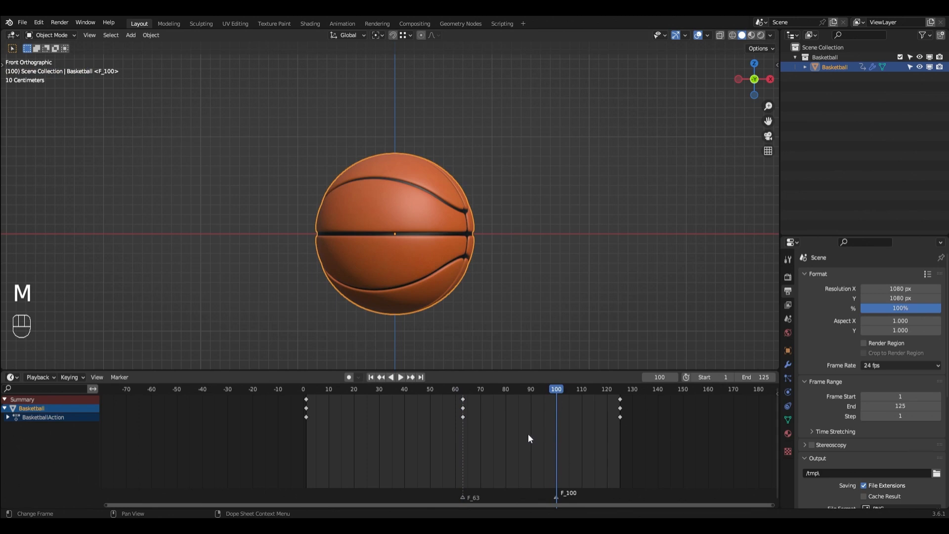
{"action": "left_click", "coordinate": [486, 397]}
Step: Rename the marker at frame 63 as "Start Reverse"
{"action": "left_click", "coordinate": [463, 497]}
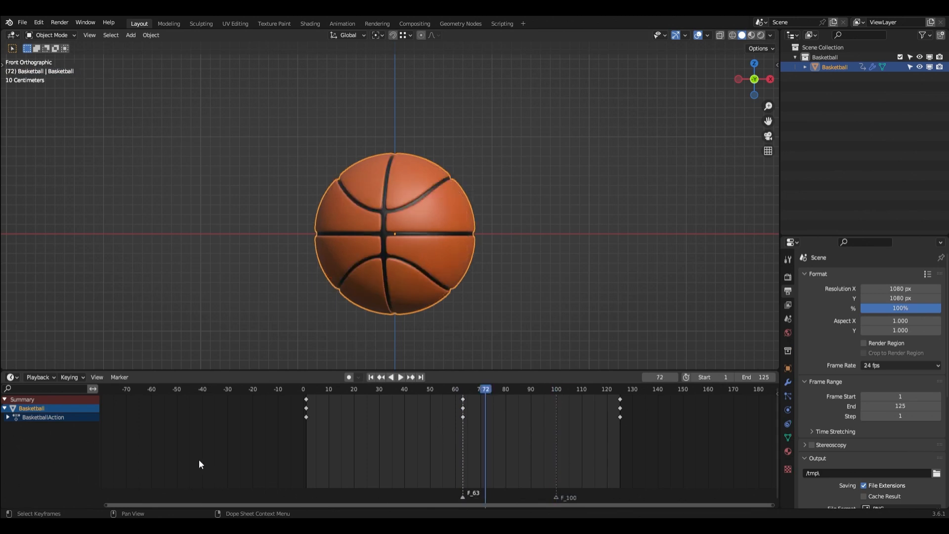
{"action": "left_click", "coordinate": [117, 377]}
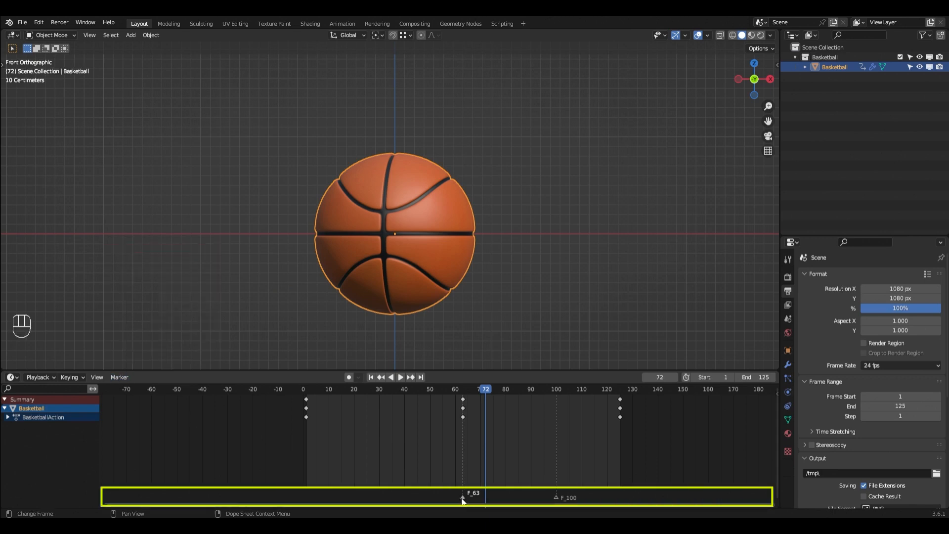
{"action": "key", "text": "F2"}
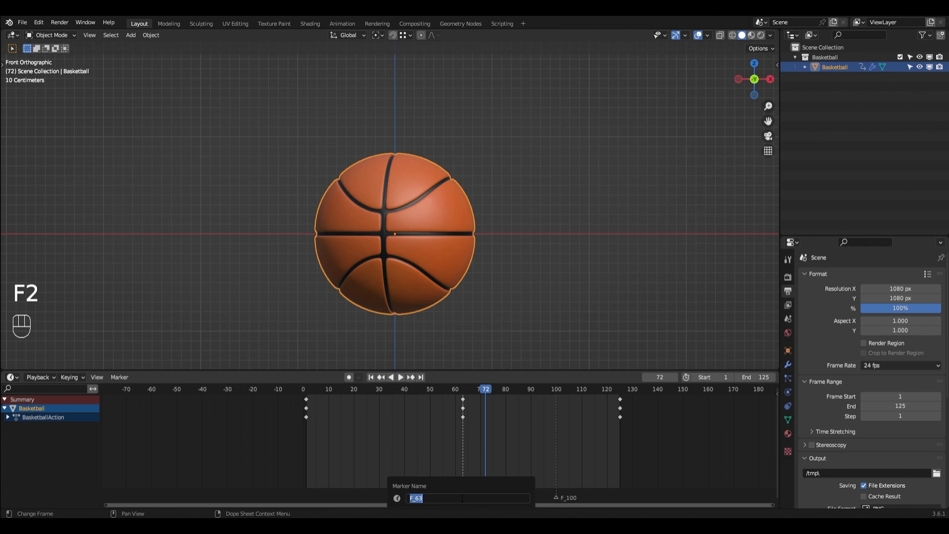
{"action": "type", "text": "Start Reverse"}
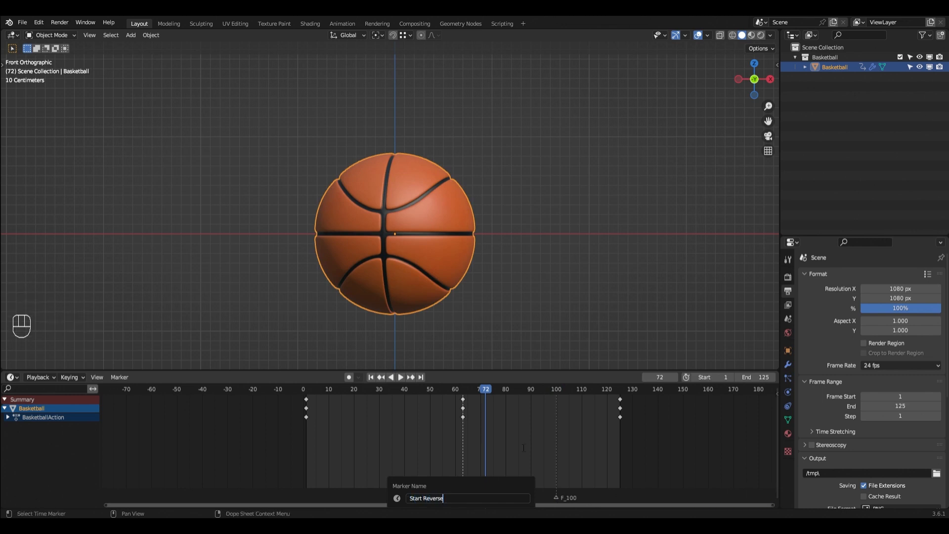
{"action": "key", "text": "Return"}
Step: Rename the marker at frame 100 as "End"
{"action": "left_click", "coordinate": [556, 497]}
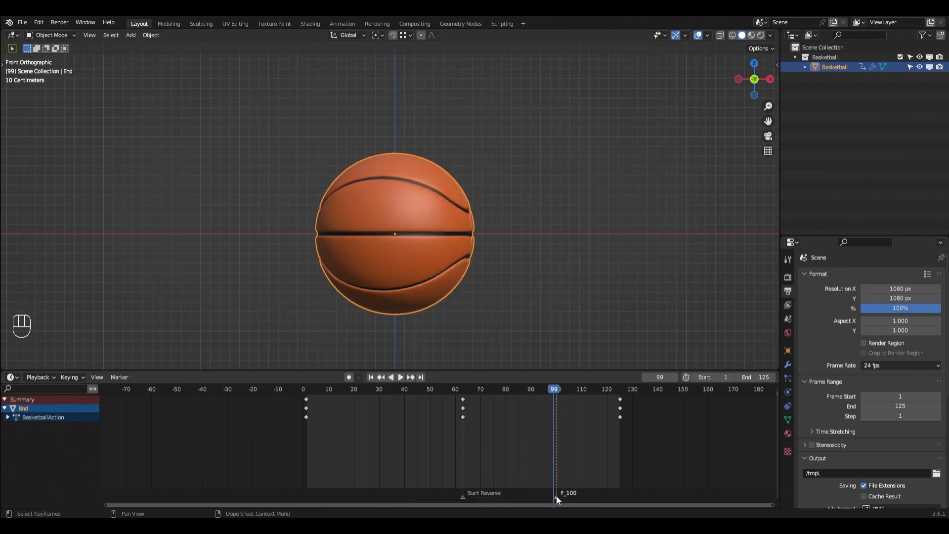
{"action": "key", "text": "F2"}
{"action": "type", "text": "End"}
{"action": "key", "text": "Return"}
Step: Move the last keyframes to the End marker at frame 100 and scrub the playhead to frame 103
{"action": "key", "text": "g"}
{"action": "left_click", "coordinate": [559, 399]}
{"action": "left_click_drag", "start_coordinate": [573, 391], "coordinate": [559, 406]}
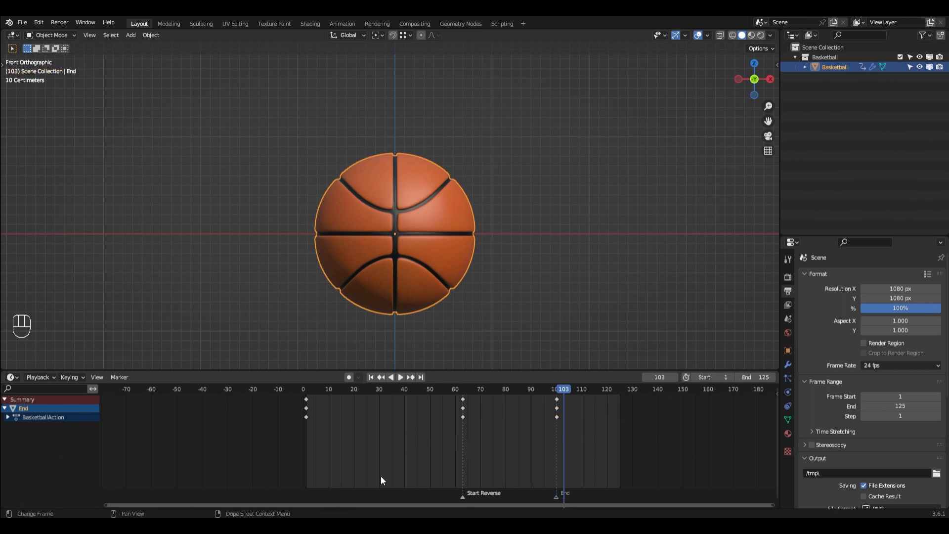
Step: Delete the Start Reverse and End markers from the timeline
{"action": "left_click", "coordinate": [464, 497]}
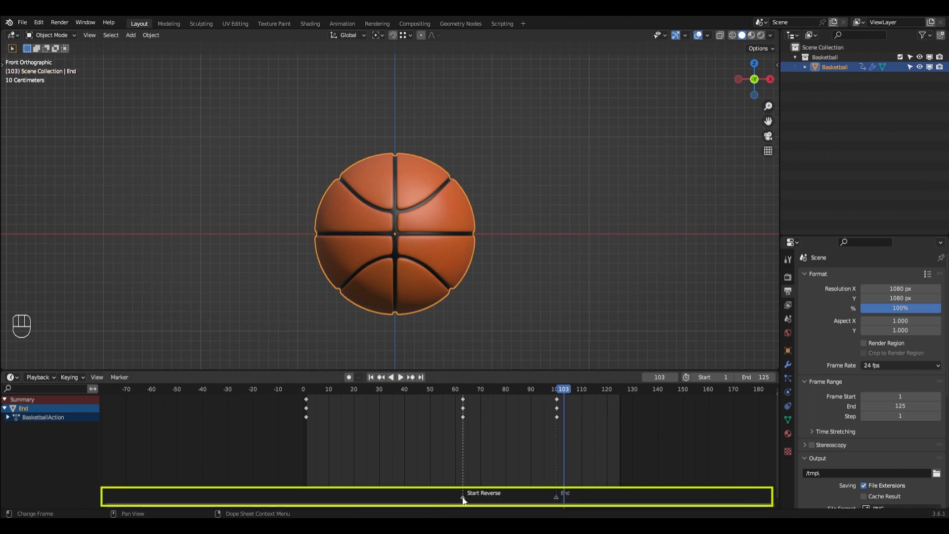
{"action": "key", "text": "x"}
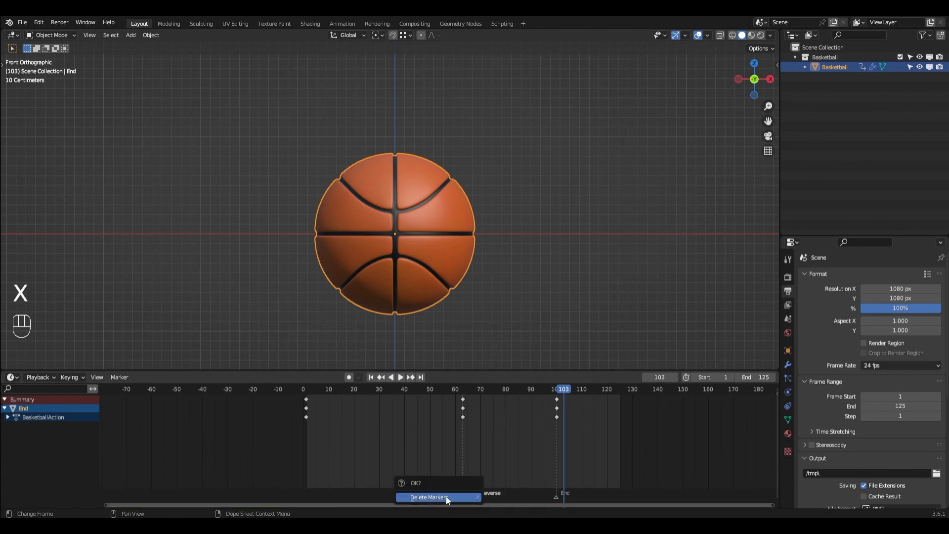
{"action": "left_click", "coordinate": [446, 496]}
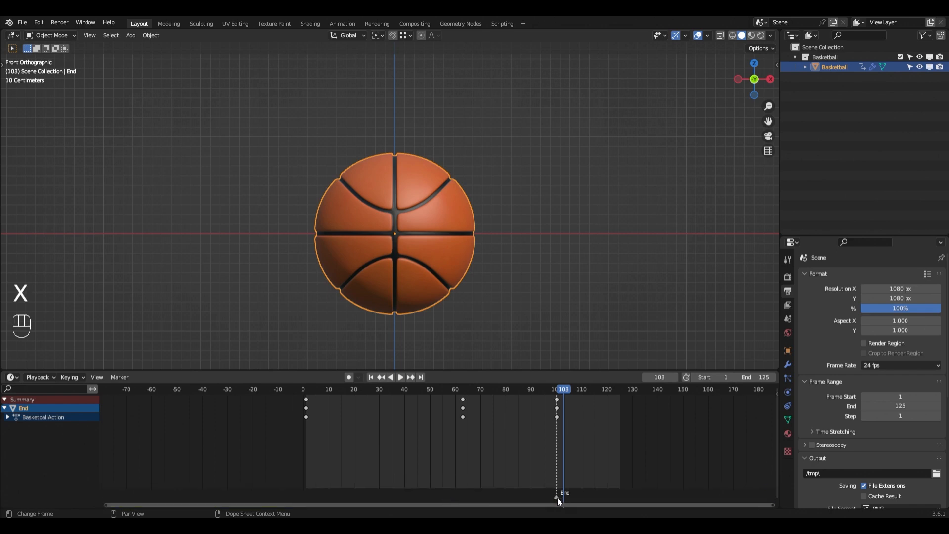
{"action": "key", "text": "x"}
{"action": "left_click", "coordinate": [551, 499]}
Step: Move the last keyframes back to frame 125, play the animation, and stop it at frame 116
{"action": "left_click_drag", "start_coordinate": [556, 401], "coordinate": [620, 407]}
{"action": "key", "text": "shift+space"}
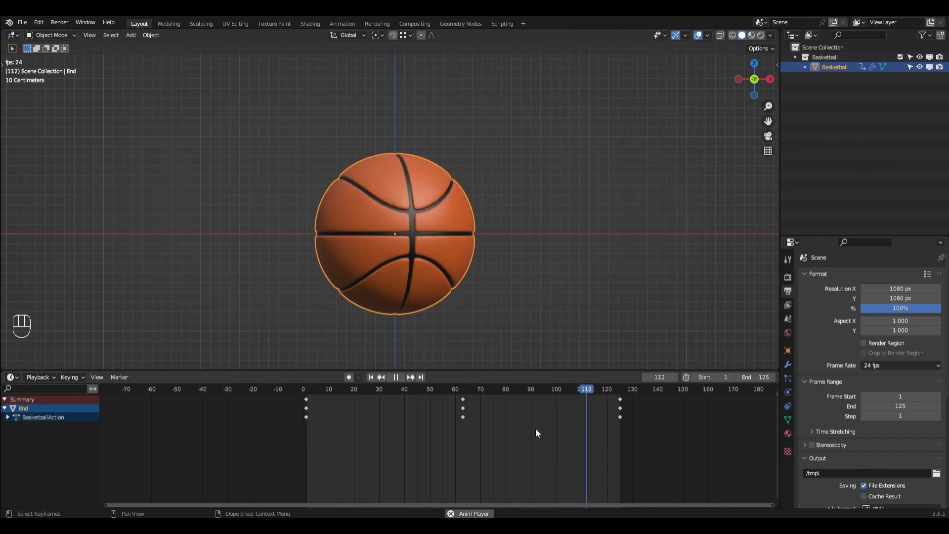
{"action": "key", "text": "shift+space"}
Step: Select all of the basketball's keyframes in the timeline
{"action": "left_click_drag", "start_coordinate": [637, 440], "coordinate": [267, 391]}
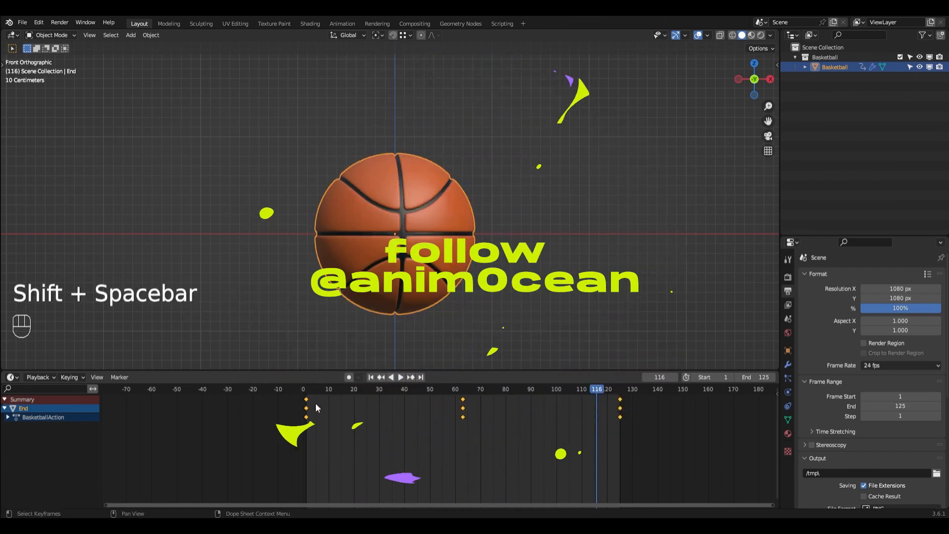